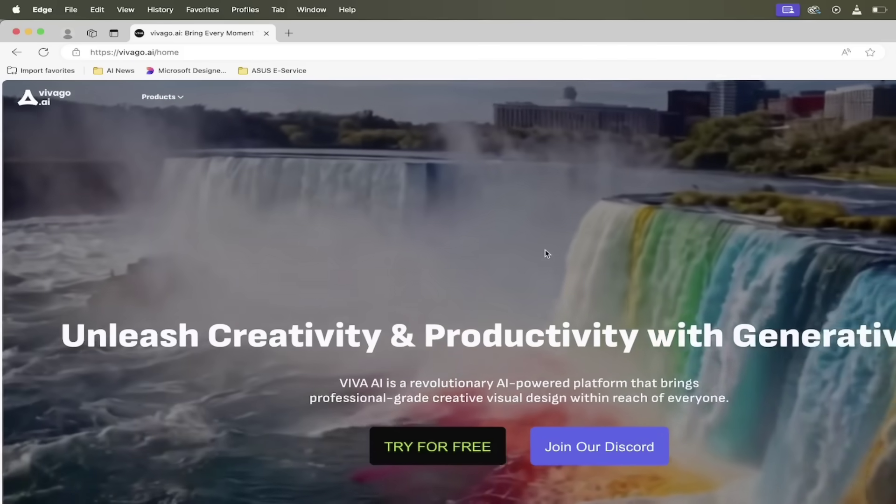
# - Open vivago.ai's free web app from its home page, close it again, and switch to Google Chrome
pyautogui.click(434, 449)
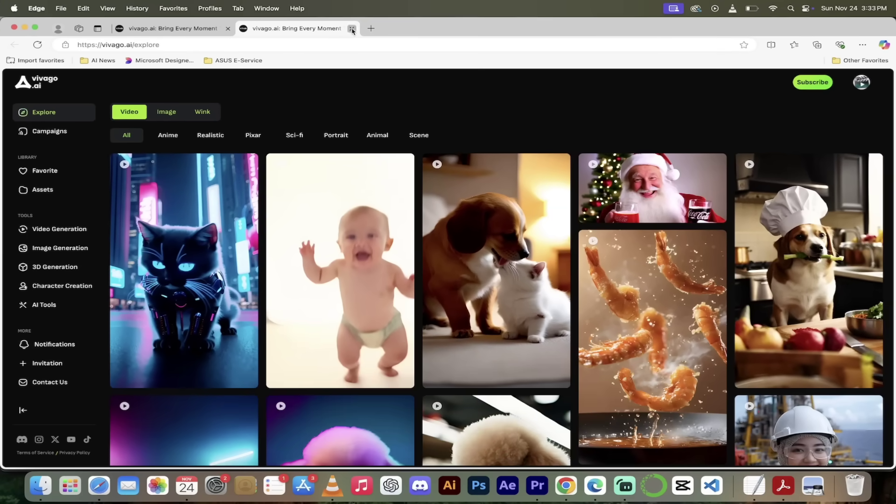
pyautogui.click(350, 29)
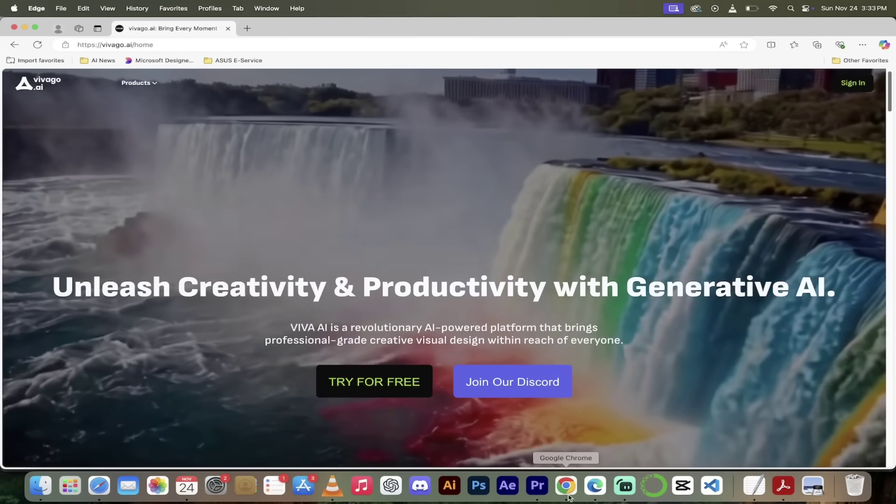
pyautogui.click(567, 485)
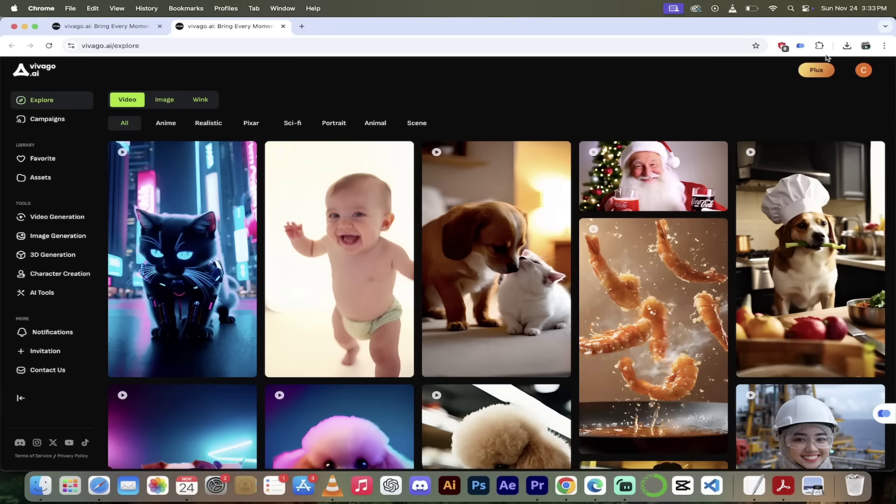
# - Review the Plus plan's features and billing details on the subscription page, and close that page
pyautogui.click(816, 70)
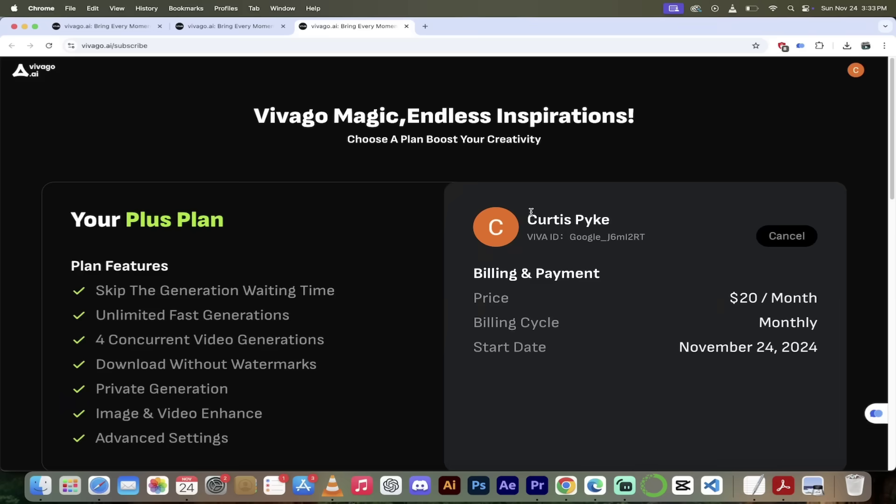
pyautogui.scroll(-2, 503, 252)
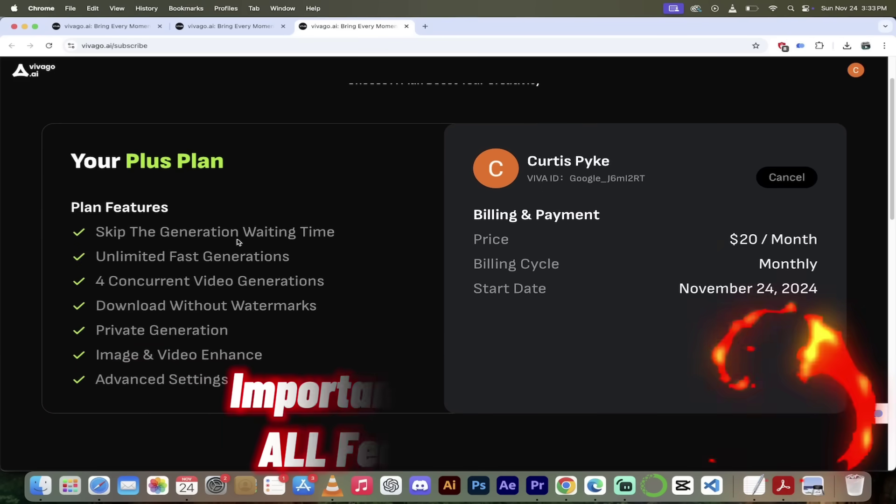
pyautogui.scroll(1, 264, 244)
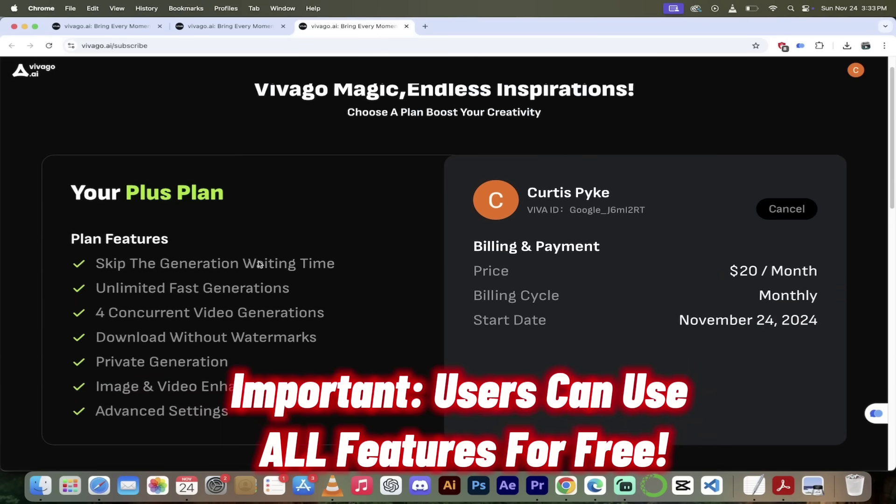
pyautogui.scroll(-3, 258, 286)
pyautogui.scroll(4, 258, 286)
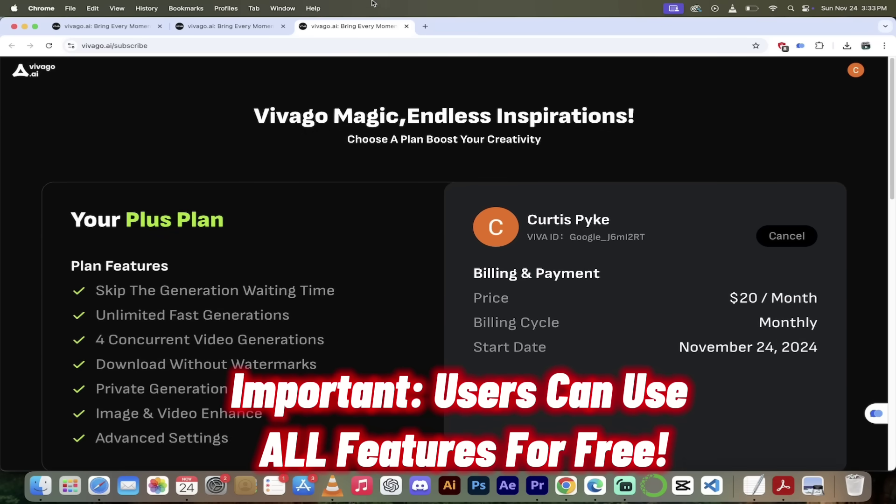
pyautogui.click(406, 27)
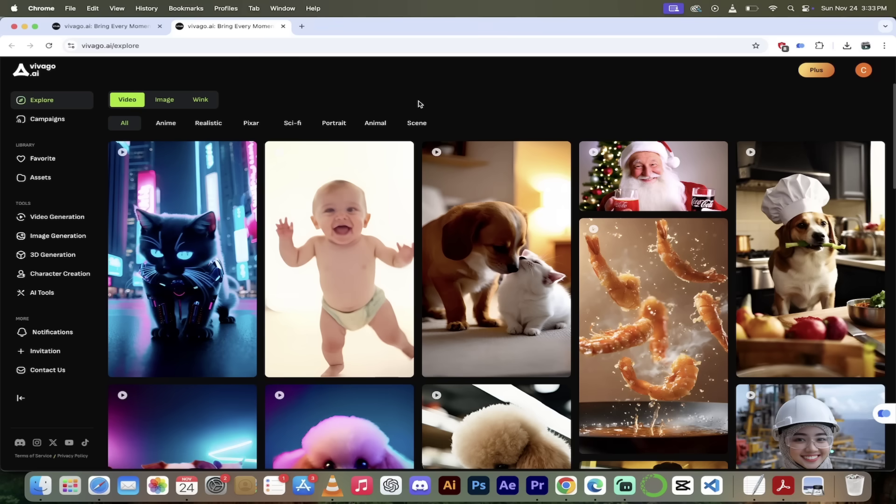
# - Close the extra vivago.ai tab and open the Image Generation tool to look through the existing dog images
pyautogui.press('super+w')
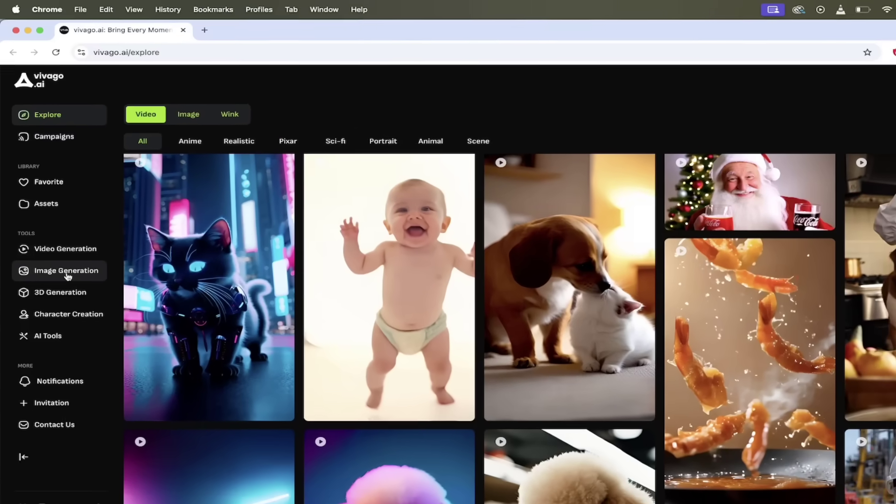
pyautogui.click(68, 279)
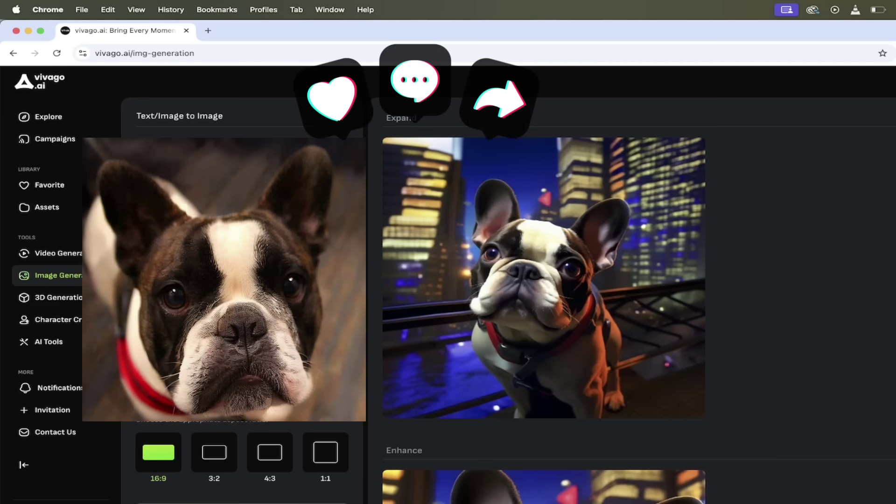
pyautogui.scroll(-10, 454, 208)
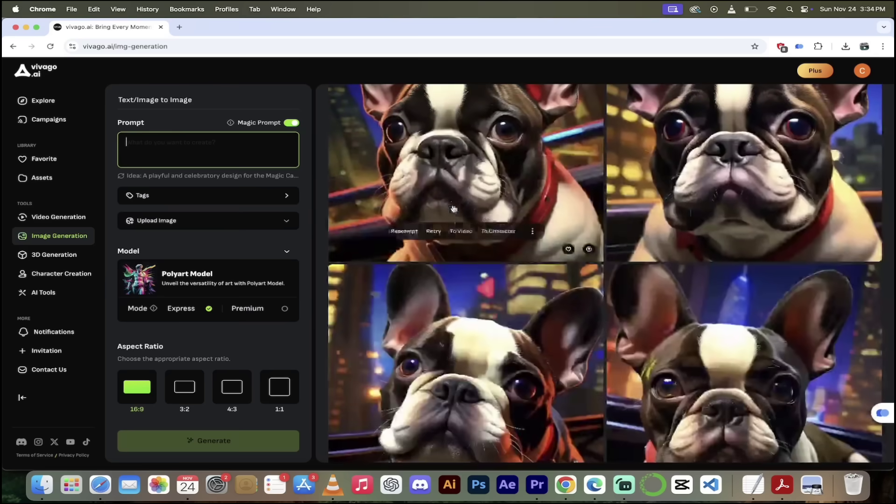
pyautogui.scroll(-10, 454, 208)
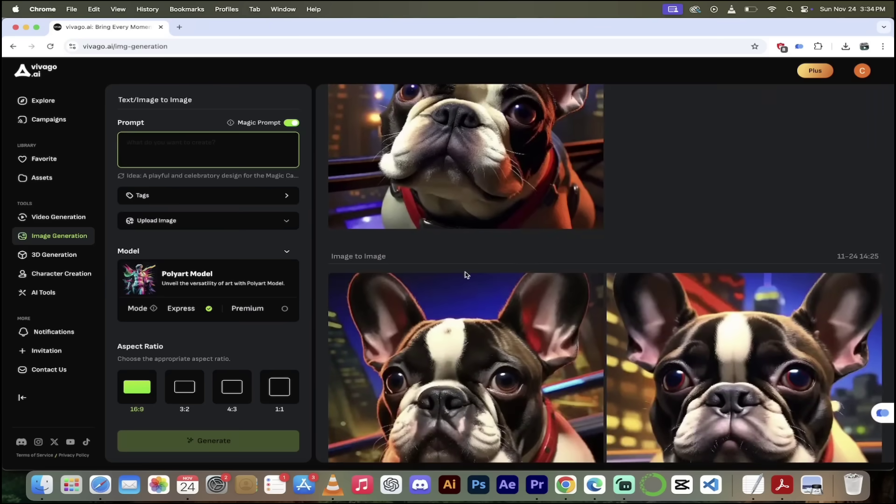
pyautogui.scroll(7, 466, 275)
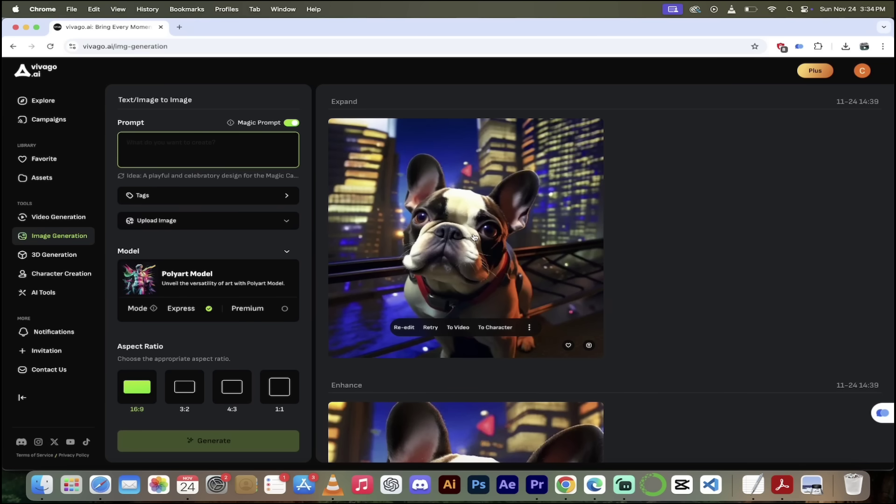
# - Enter the image prompt "English bulldog reading a book" with Magic Prompt enabled
pyautogui.click(154, 138)
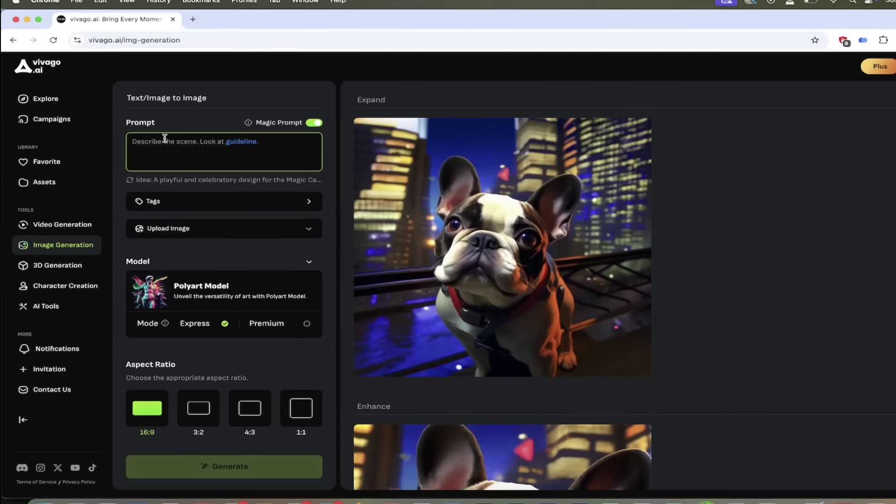
pyautogui.write('En')
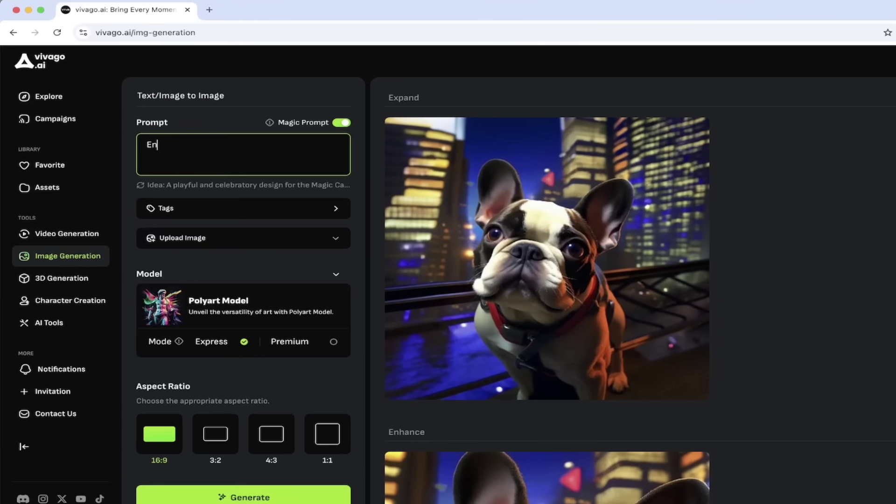
pyautogui.write('glish bulldog reading a book')
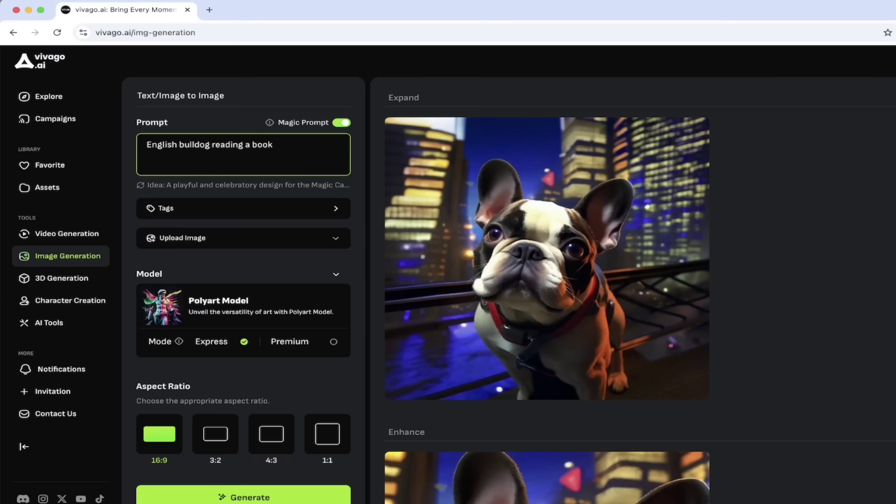
pyautogui.moveTo(270, 124)
pyautogui.click(341, 123)
pyautogui.click(345, 124)
pyautogui.click(313, 144)
# - Add the Madmax tag from the Style category to the image prompt
pyautogui.scroll(-1, 282, 202)
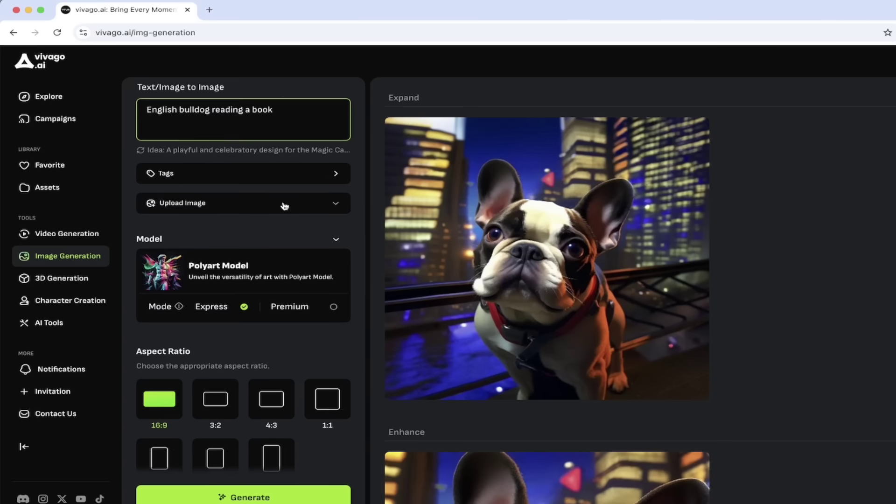
pyautogui.click(331, 174)
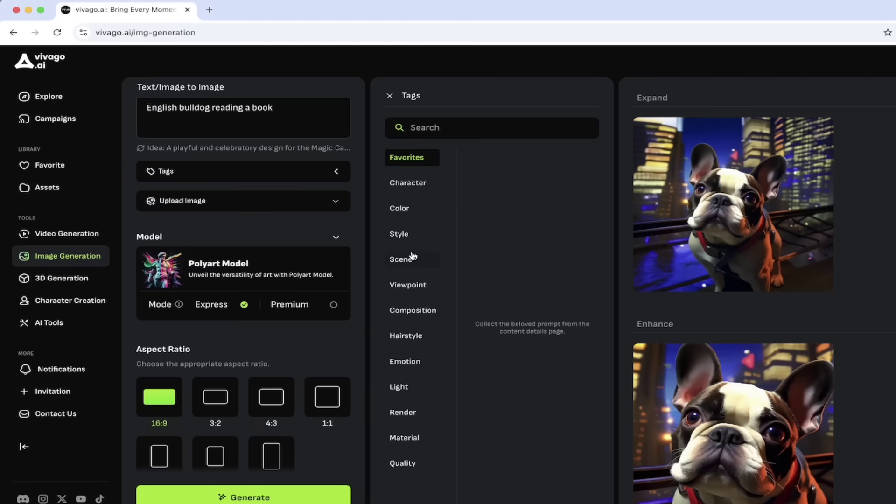
pyautogui.click(406, 235)
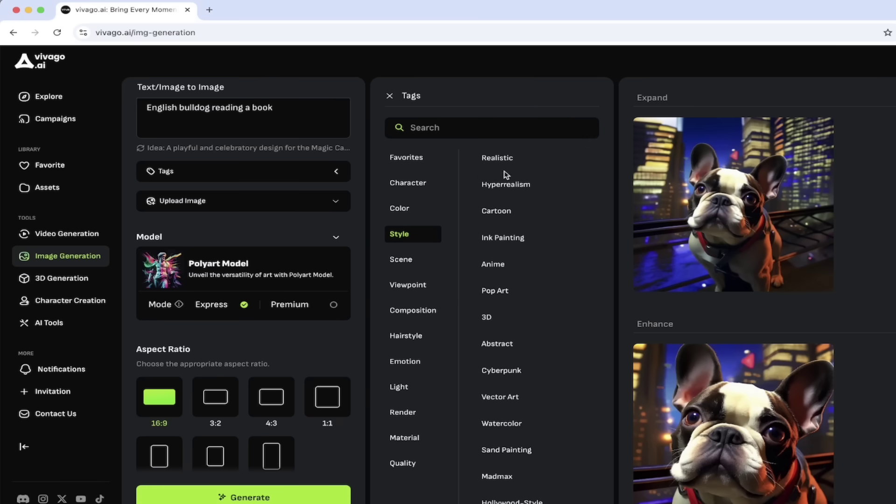
pyautogui.scroll(-1, 502, 283)
pyautogui.scroll(-3, 502, 282)
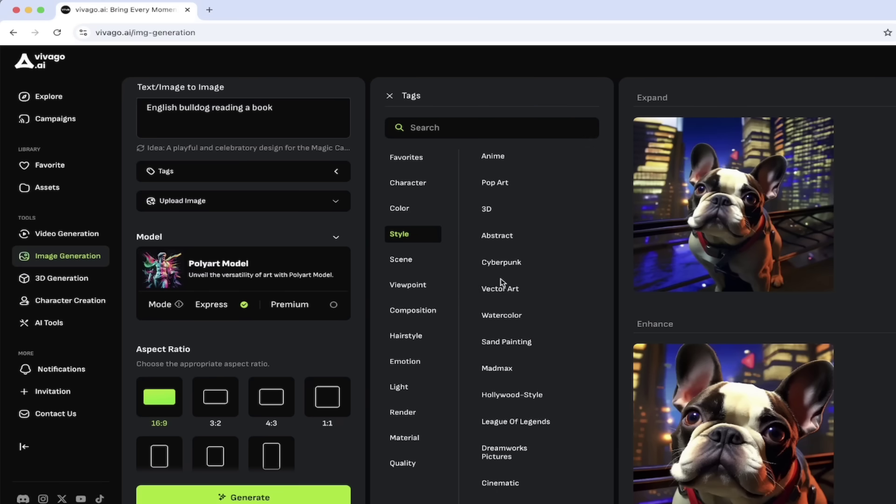
pyautogui.scroll(-1, 504, 292)
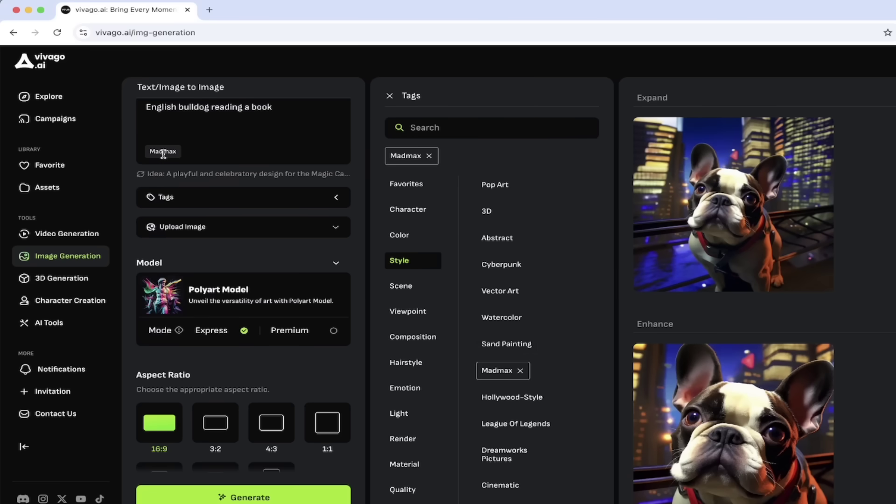
pyautogui.scroll(-3, 488, 332)
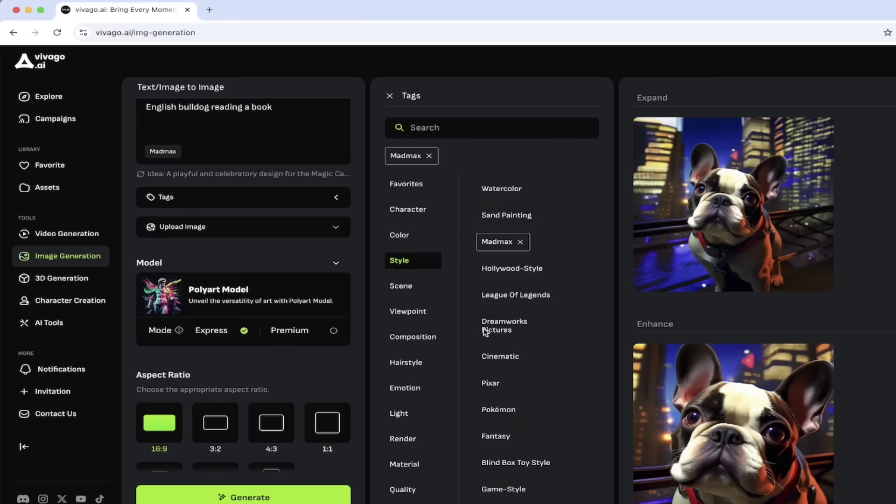
pyautogui.moveTo(514, 406)
pyautogui.scroll(1, 500, 336)
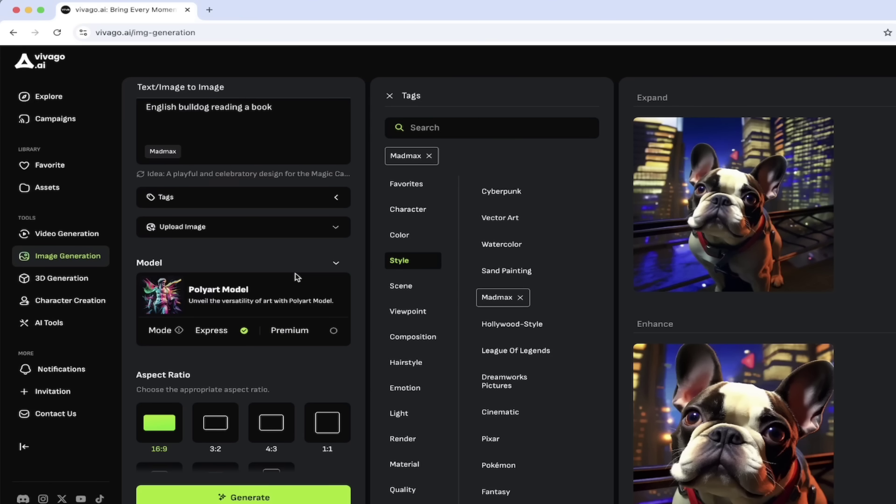
# - Expand the reference image upload area and choose the Polyart Model for the generation
pyautogui.click(286, 238)
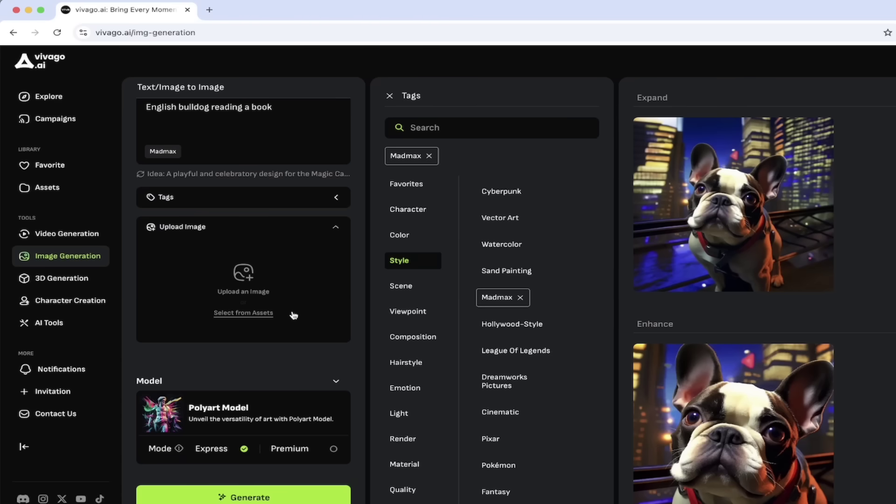
pyautogui.scroll(-3, 294, 316)
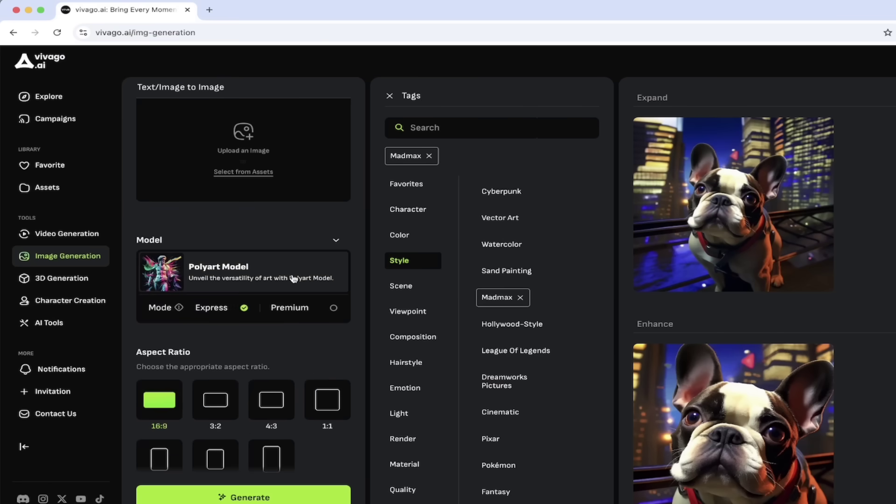
pyautogui.click(294, 279)
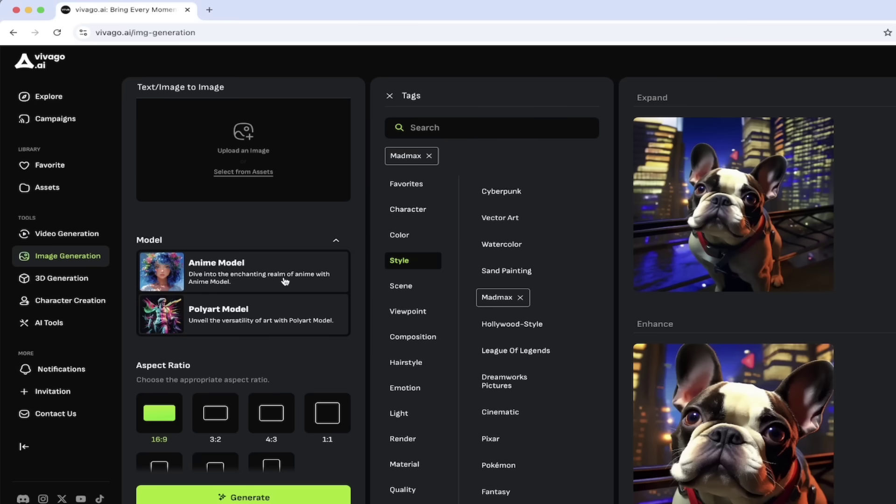
pyautogui.click(266, 318)
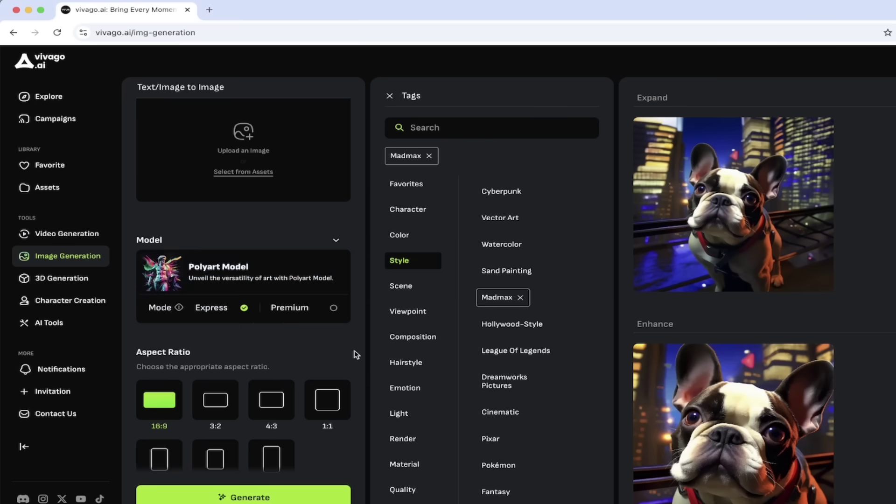
# - Generate four bulldog images at a 16:9 aspect ratio, leaving the seed and negative prompt empty
pyautogui.scroll(-1, 356, 355)
pyautogui.scroll(-3, 351, 332)
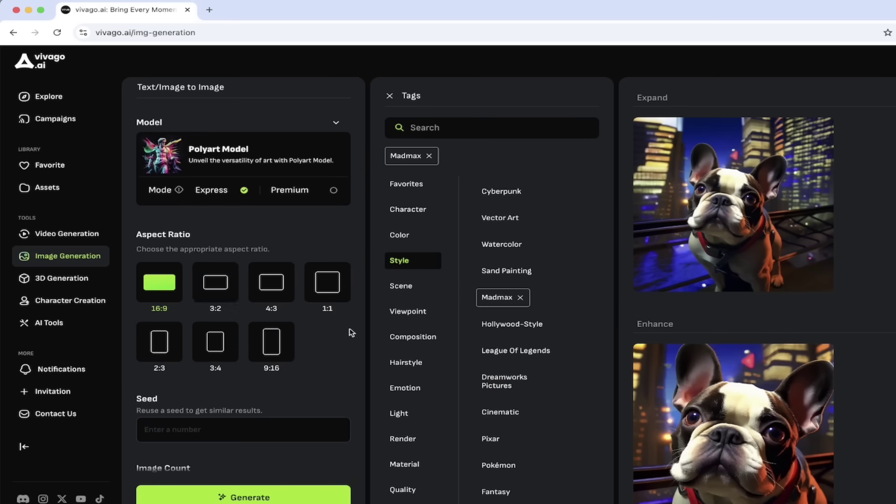
pyautogui.scroll(-1, 271, 341)
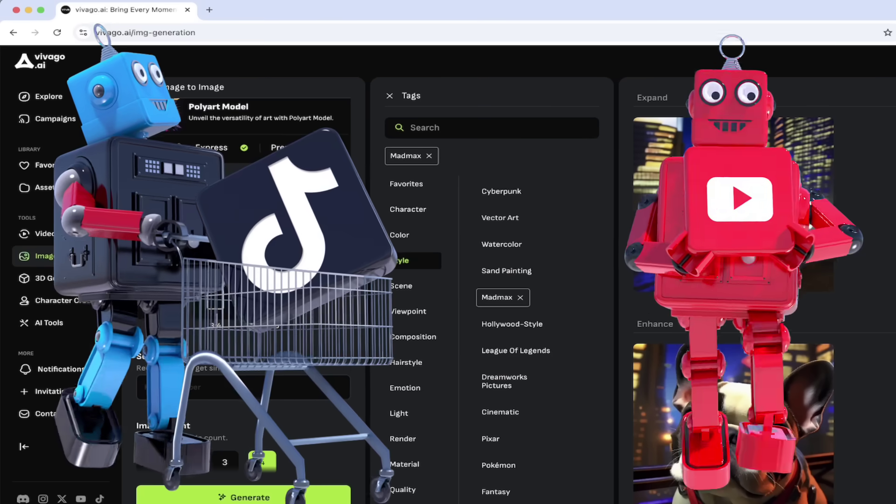
pyautogui.scroll(-2, 278, 306)
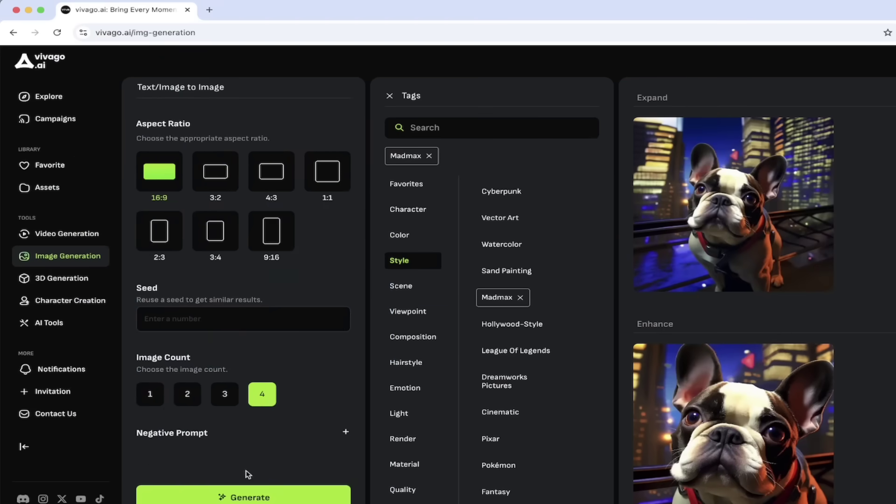
pyautogui.click(248, 497)
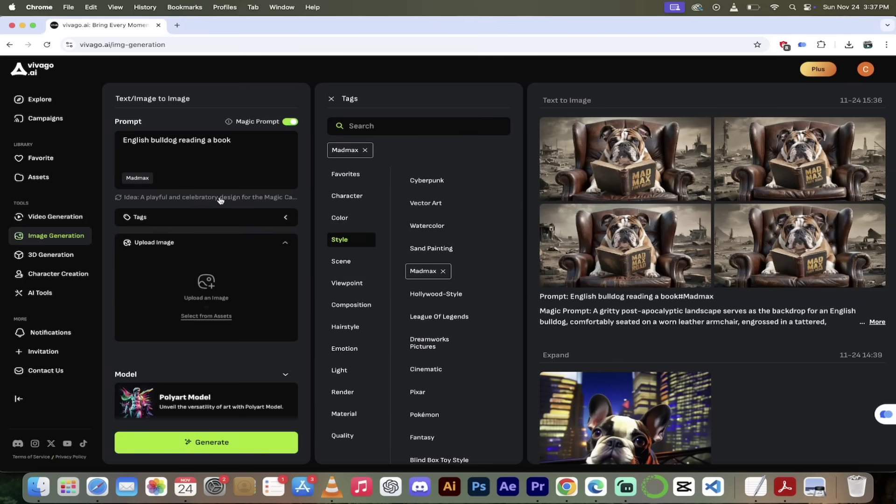
# - Open the first generated bulldog image and read its full Magic Prompt text
pyautogui.click(613, 146)
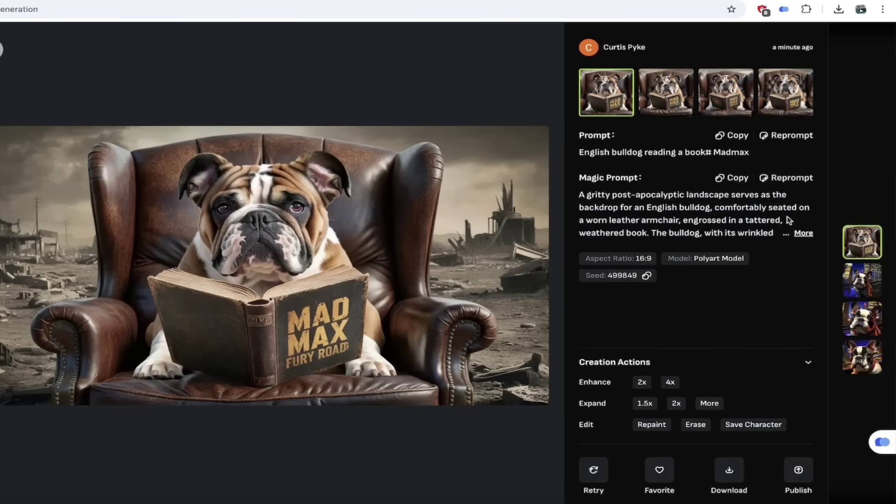
pyautogui.click(802, 235)
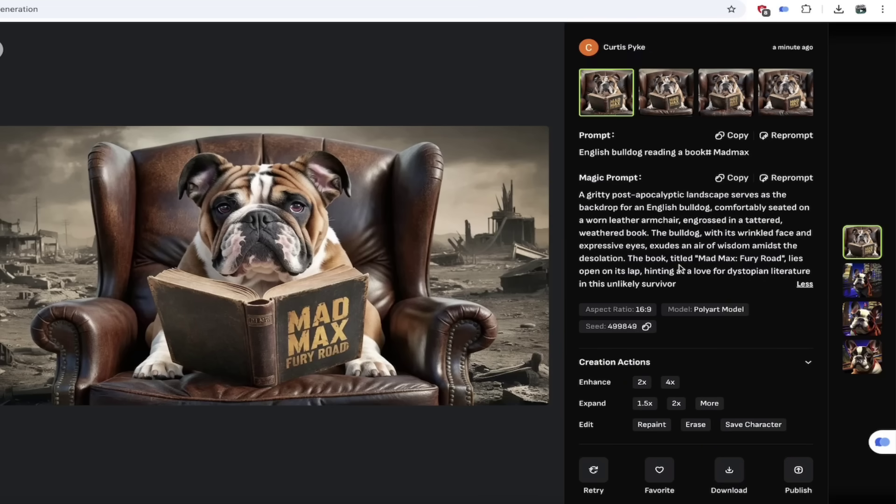
pyautogui.press('Down')
pyautogui.press('Up')
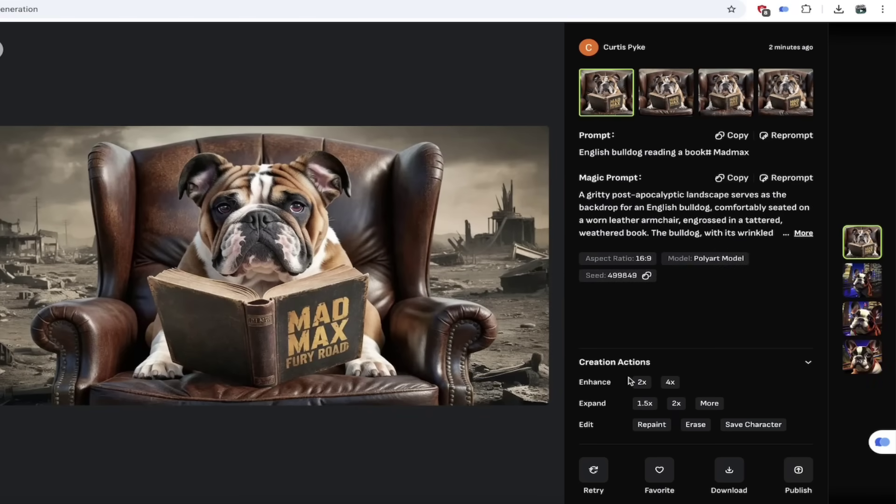
# - Examine the Enhance, Expand and Save Character options among the bulldog image's creation actions
pyautogui.click(668, 384)
pyautogui.click(677, 404)
pyautogui.press('Up')
pyautogui.press('Up')
pyautogui.press('Up')
pyautogui.click(750, 426)
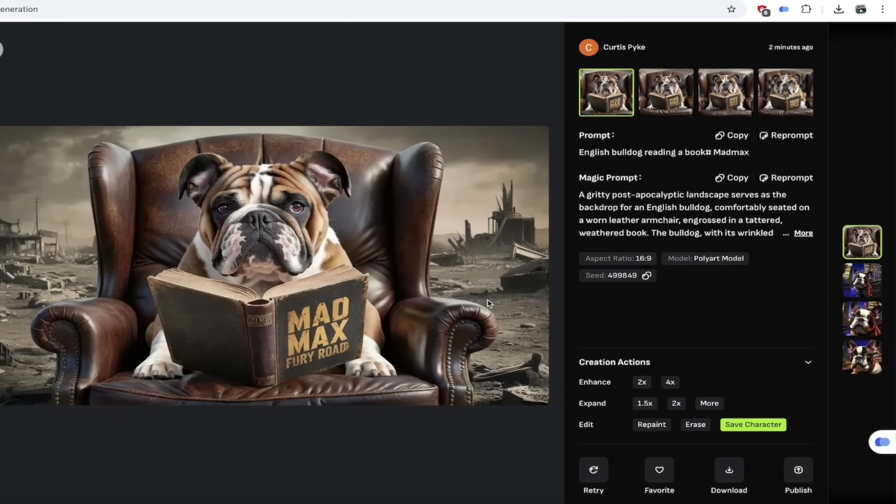
# - Compare the four generated variations of the Madmax English bulldog image at full size
pyautogui.click(658, 94)
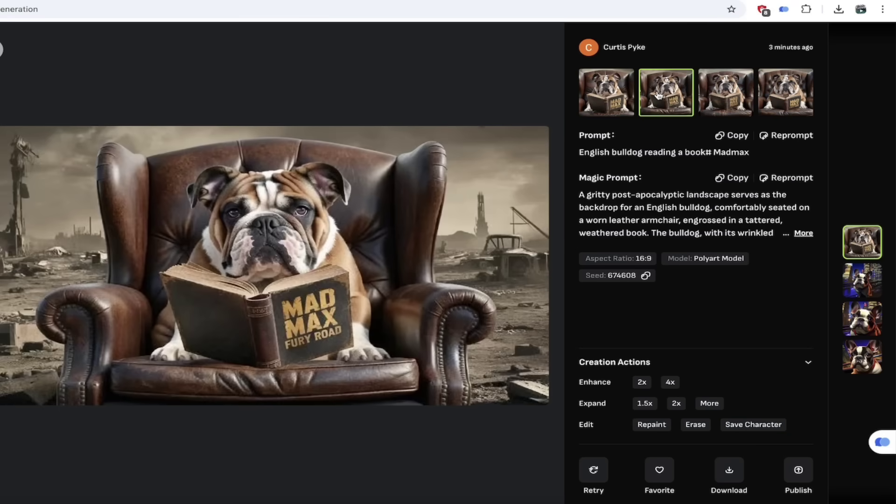
pyautogui.click(629, 98)
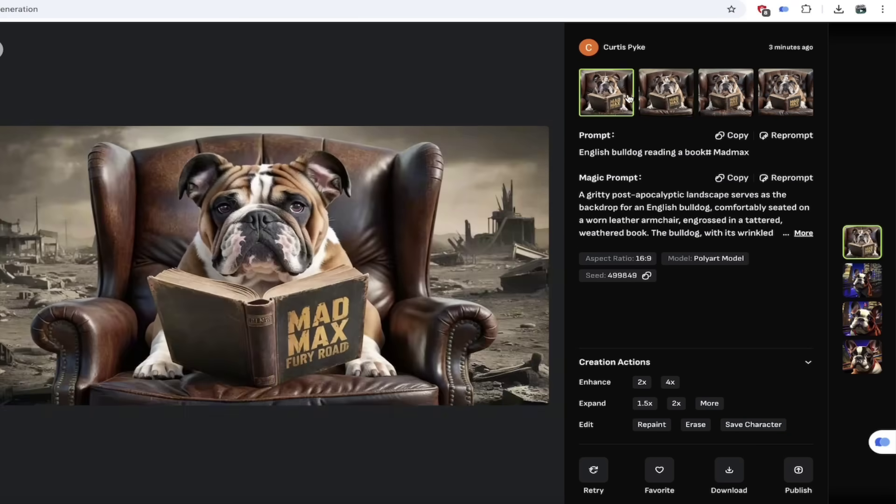
pyautogui.click(668, 95)
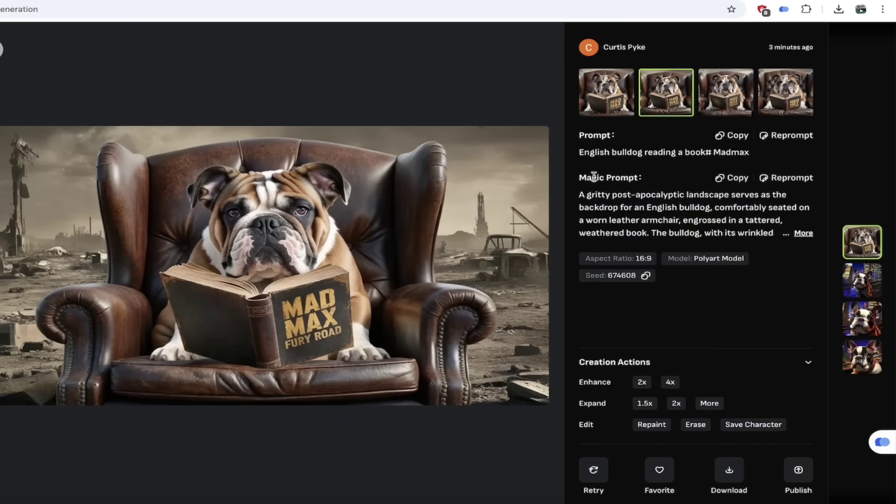
pyautogui.click(722, 106)
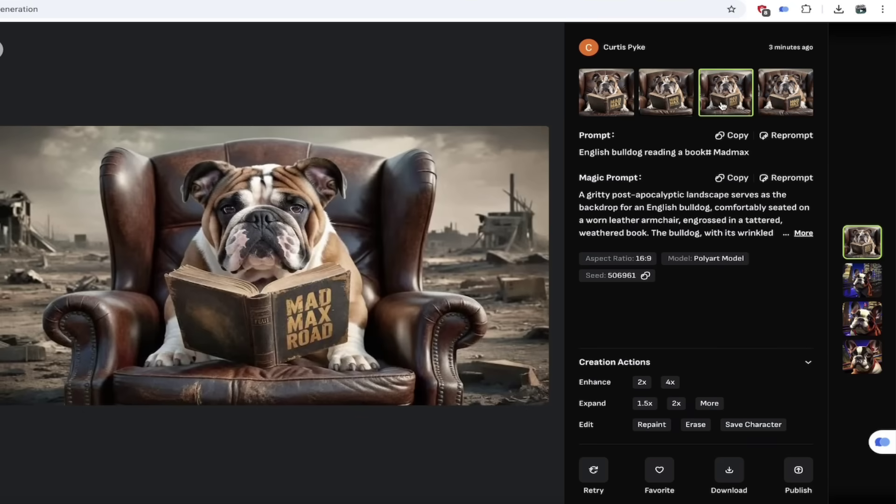
pyautogui.click(781, 102)
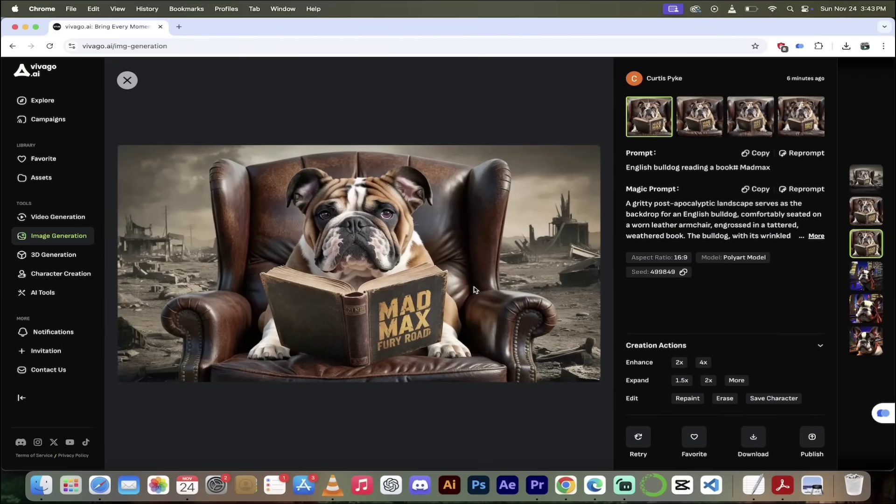
pyautogui.click(127, 80)
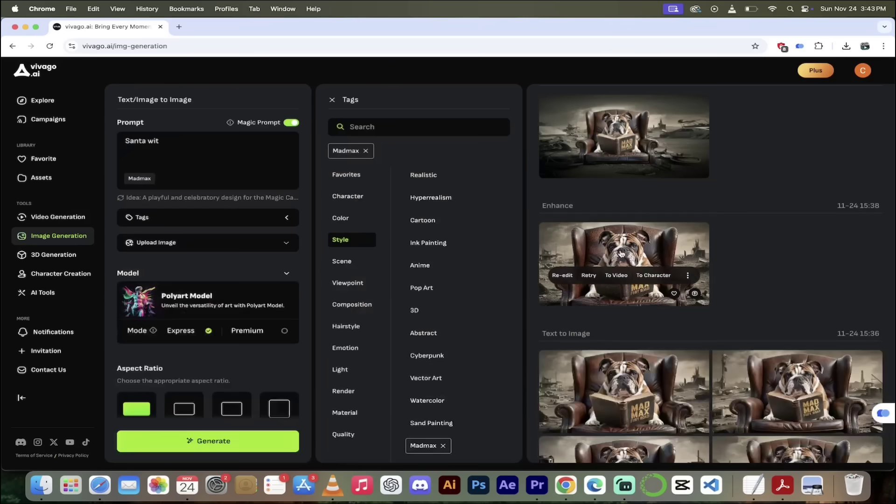
# - View the Enhance and Expand results of the bulldog image at full size
pyautogui.scroll(1, 639, 231)
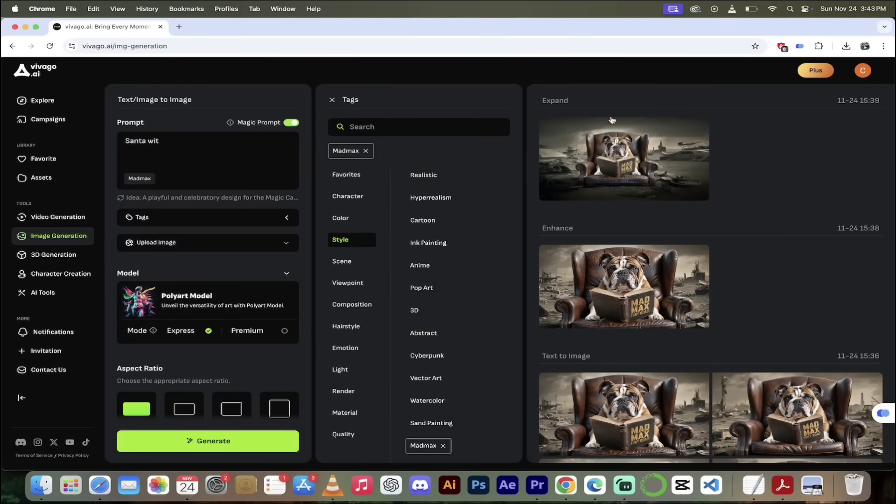
pyautogui.click(602, 267)
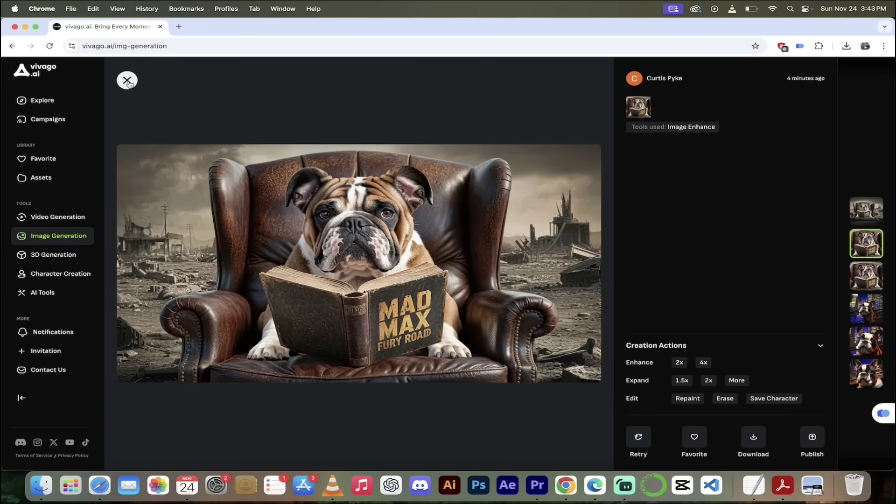
pyautogui.click(127, 81)
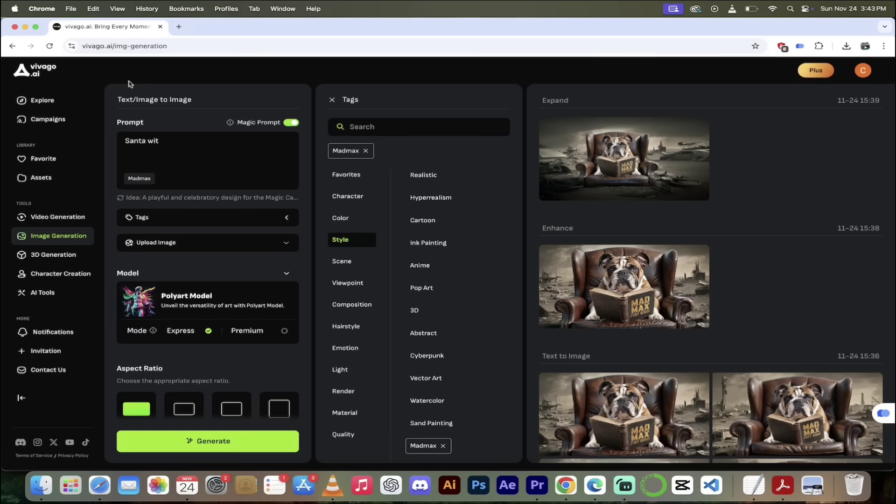
pyautogui.click(616, 134)
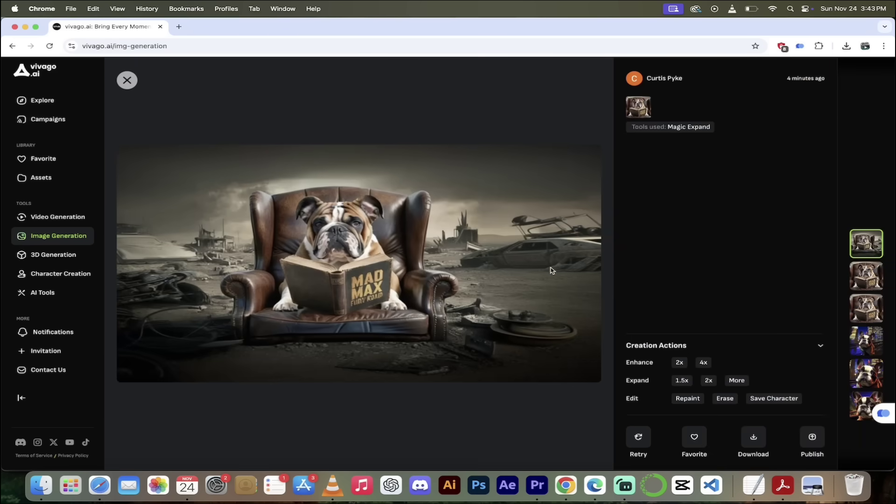
pyautogui.click(127, 80)
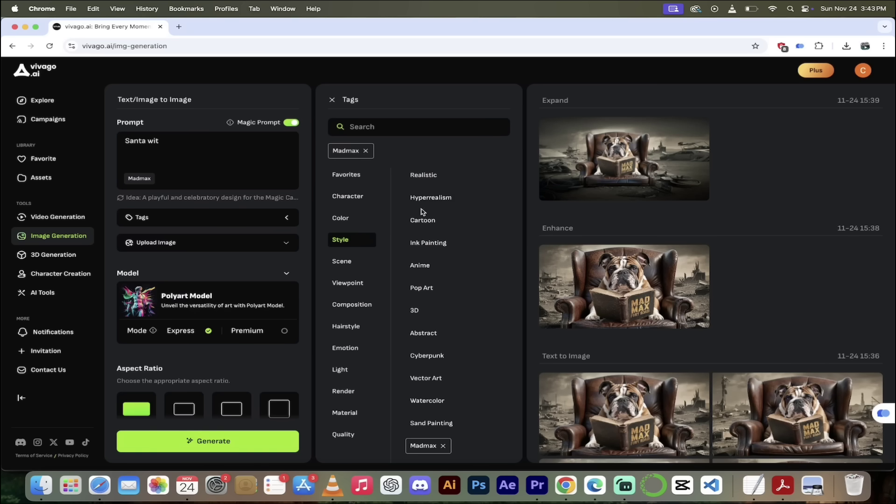
# - Replace the image prompt text with "French bulldog"
pyautogui.tripleClick(227, 157)
pyautogui.press('BackSpace')
pyautogui.write('French bulldog')
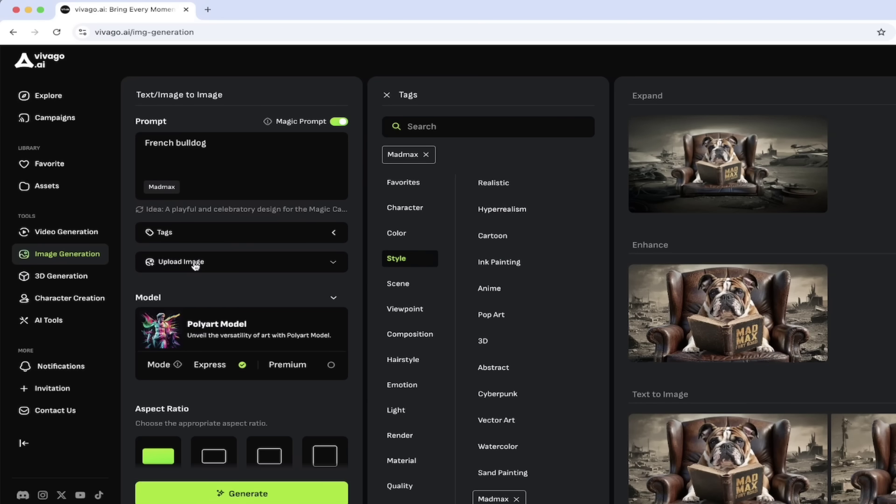
# - Add "Kingston copy.png" from the Desktop as the reference image and accept its default crop
pyautogui.click(167, 245)
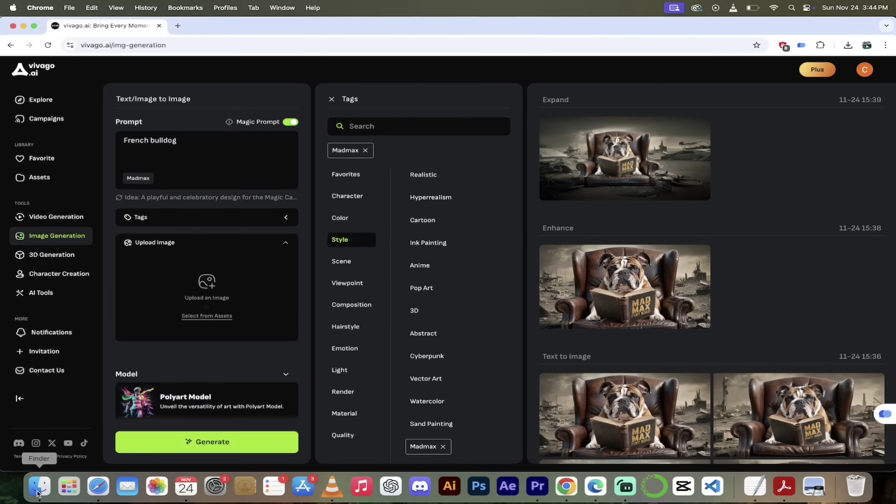
pyautogui.click(38, 488)
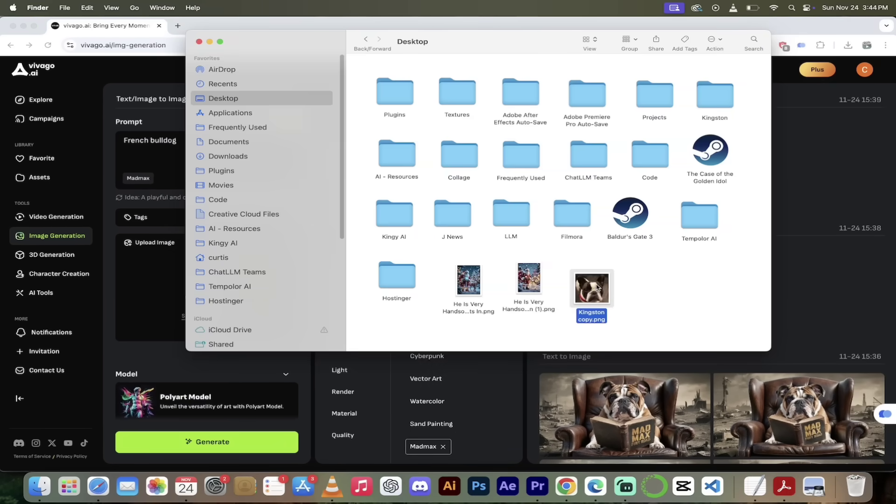
pyautogui.moveTo(592, 292); pyautogui.dragTo(208, 292)
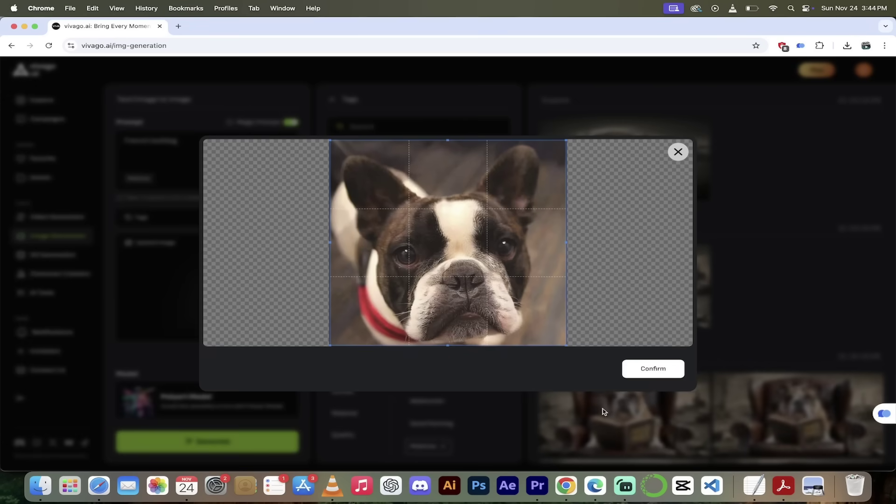
pyautogui.click(651, 370)
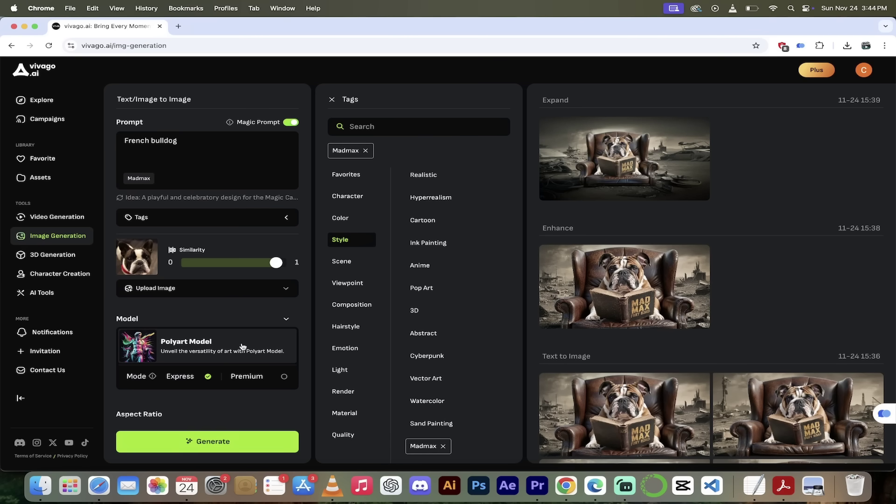
# - Switch the generation model to Anime Model
pyautogui.click(207, 322)
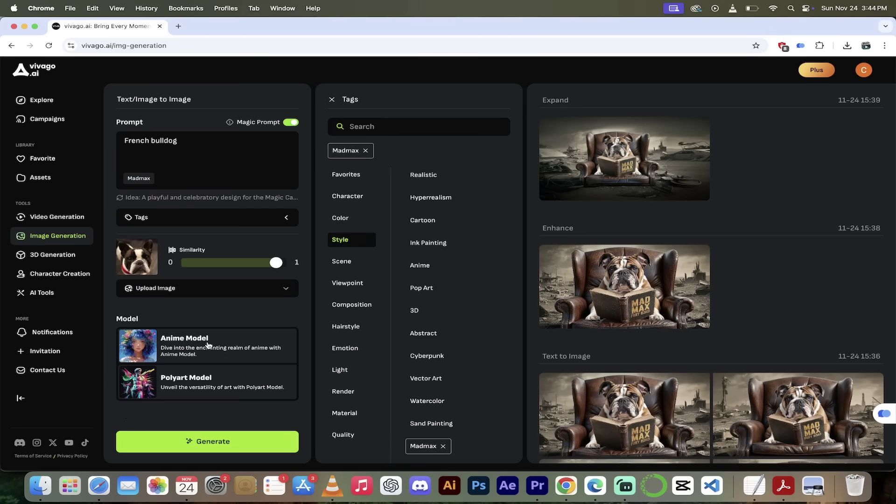
pyautogui.scroll(-1, 210, 326)
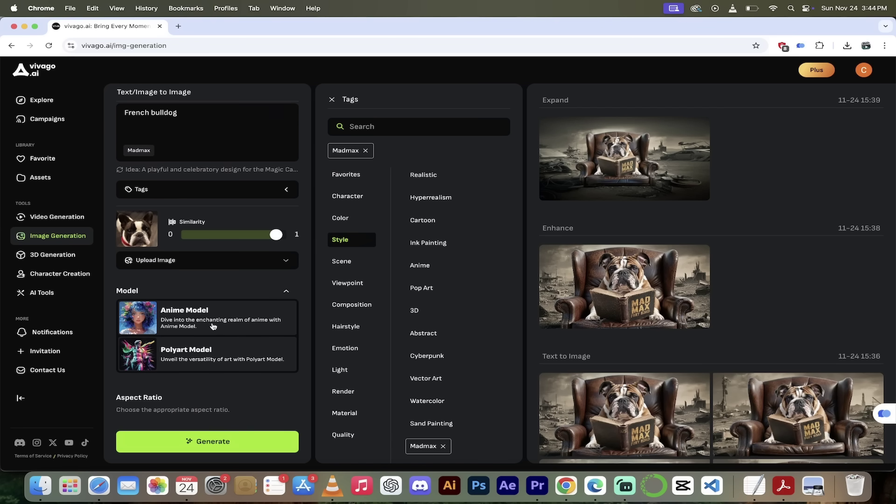
pyautogui.click(214, 326)
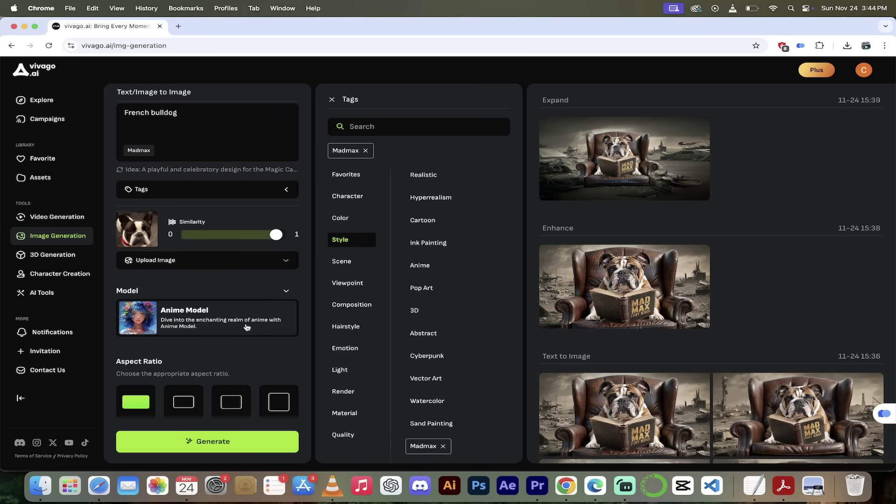
# - Change the prompt to "Anime french bulldog"
pyautogui.scroll(2, 247, 327)
pyautogui.click(215, 150)
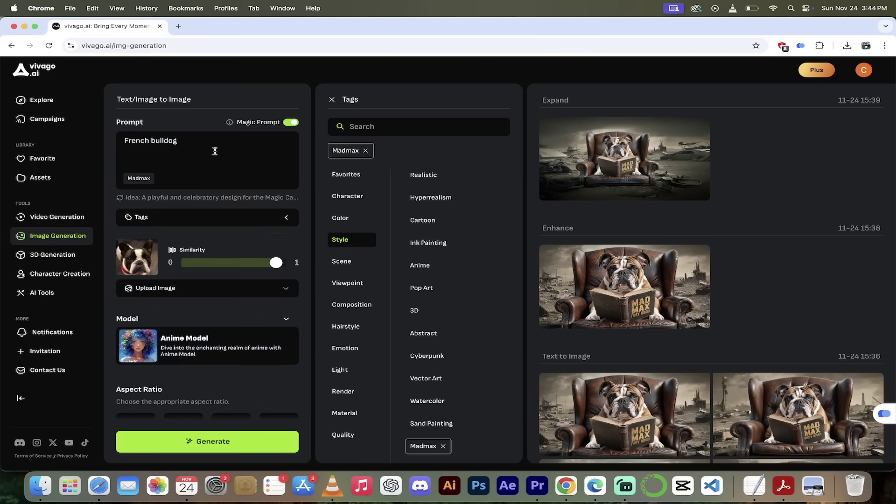
pyautogui.write('armo')
pyautogui.press('super+a')
pyautogui.write('Anime frenchbull')
pyautogui.press('BackSpace')
pyautogui.press('BackSpace')
pyautogui.write('bulldog')
# - Generate four images at a 1:1 aspect ratio, leaving the seed and negative prompt empty
pyautogui.scroll(-5, 306, 333)
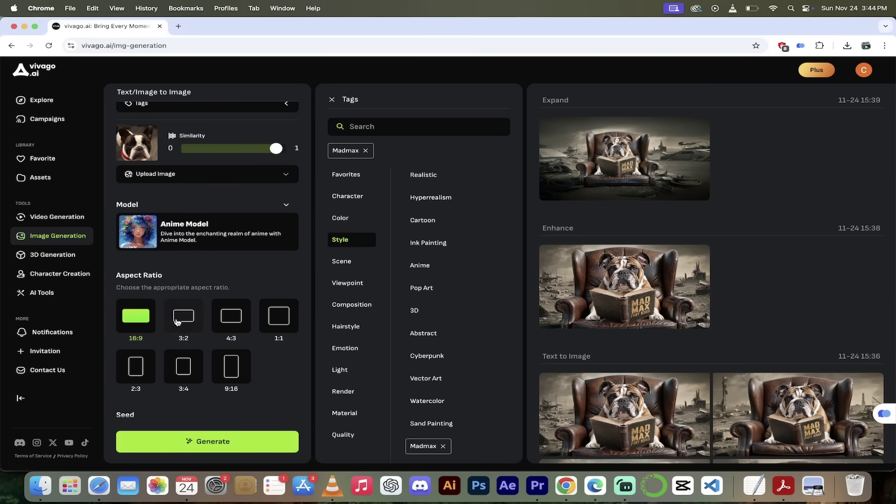
pyautogui.click(293, 329)
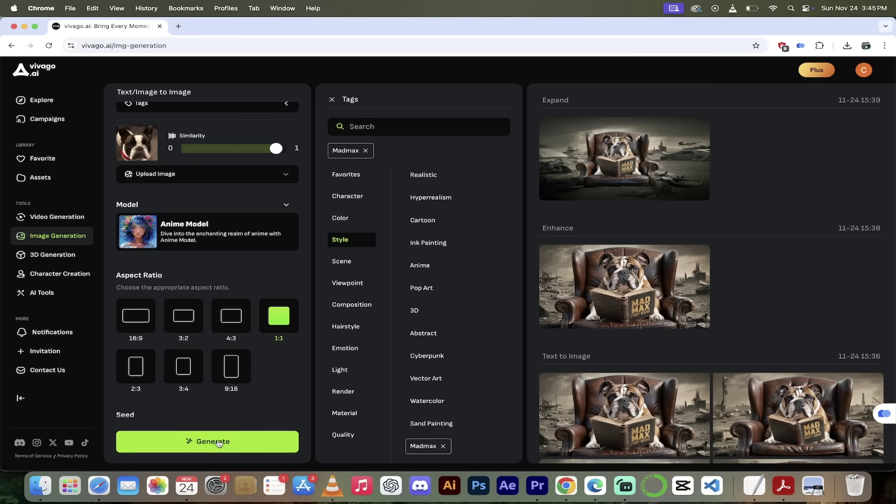
pyautogui.scroll(-5, 258, 390)
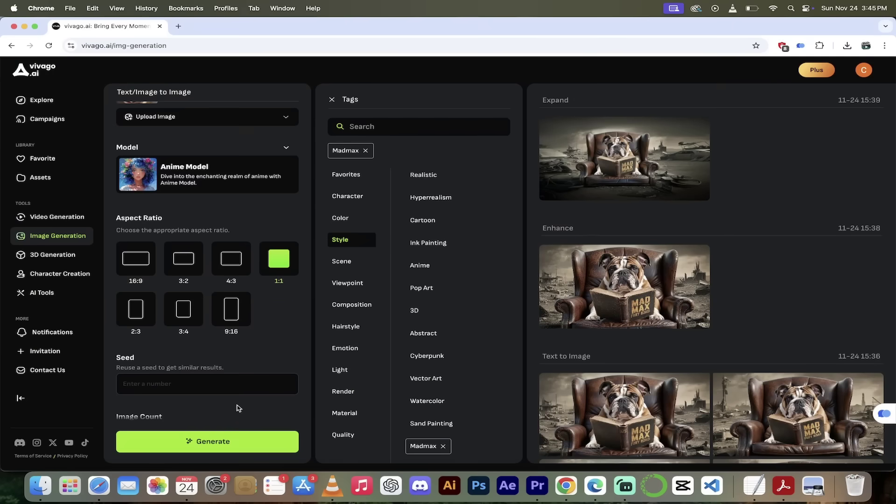
pyautogui.click(194, 444)
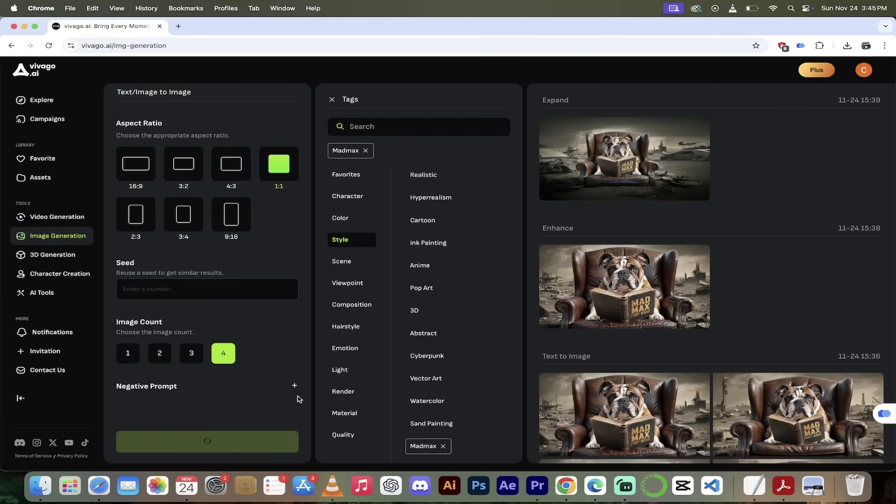
pyautogui.moveTo(546, 377)
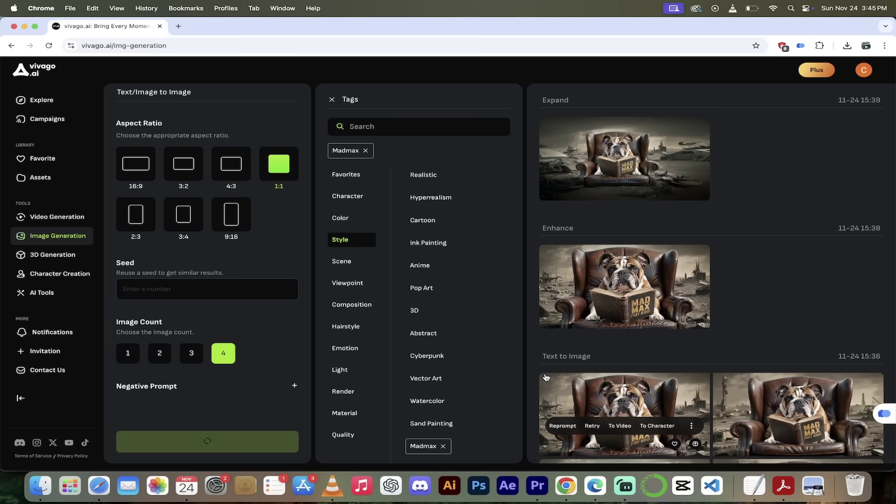
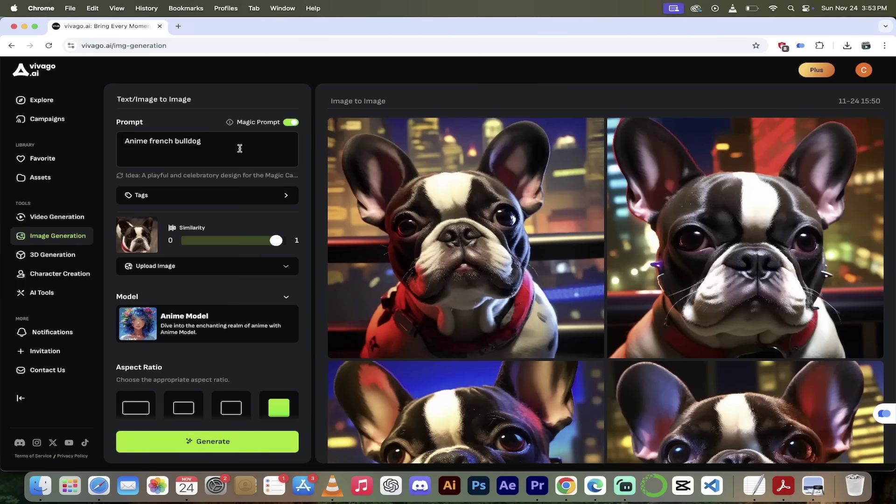
# - Examine the four generated French bulldog images and compare them with the original photo "Kingston copy.png" in Preview
pyautogui.moveTo(414, 236)
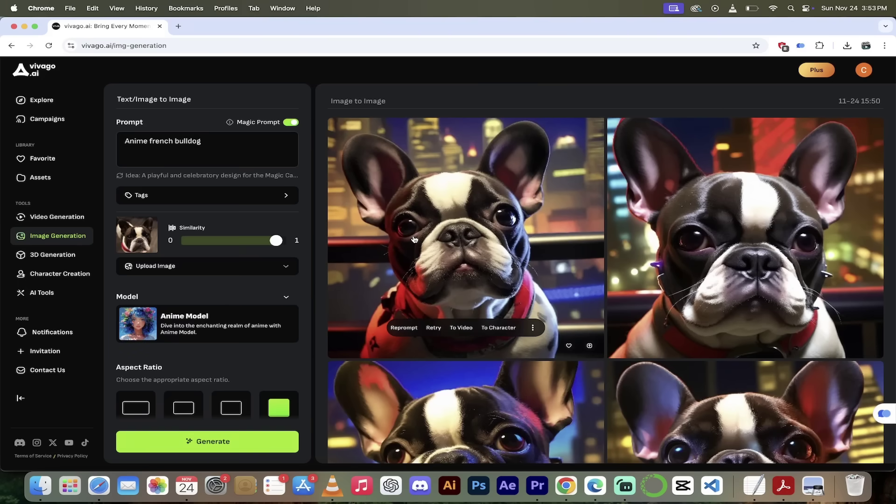
pyautogui.scroll(-2, 473, 248)
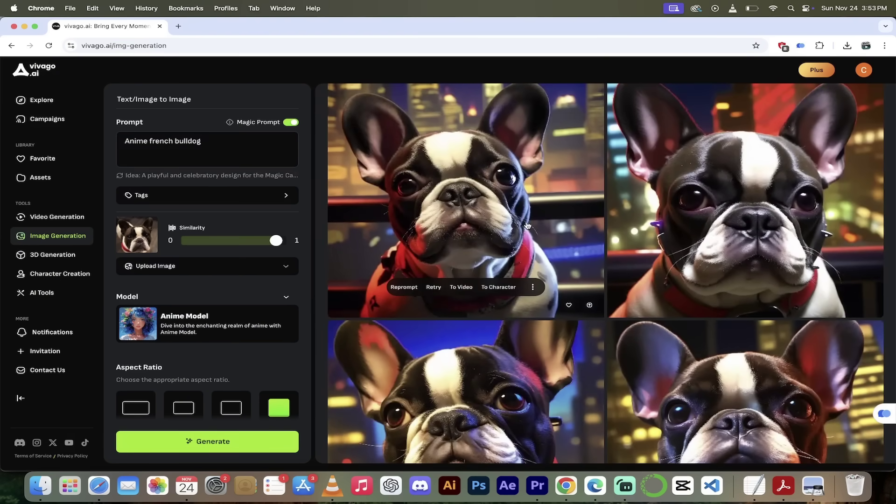
pyautogui.scroll(-1, 527, 225)
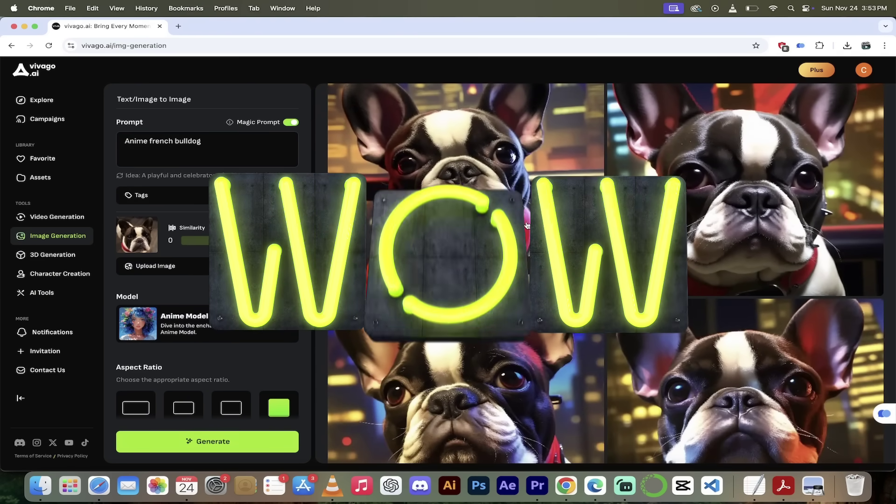
pyautogui.click(813, 488)
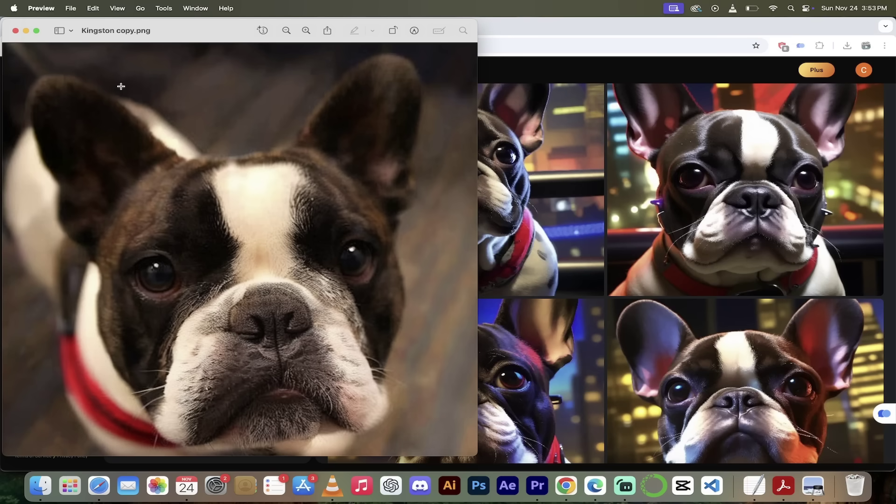
pyautogui.click(16, 30)
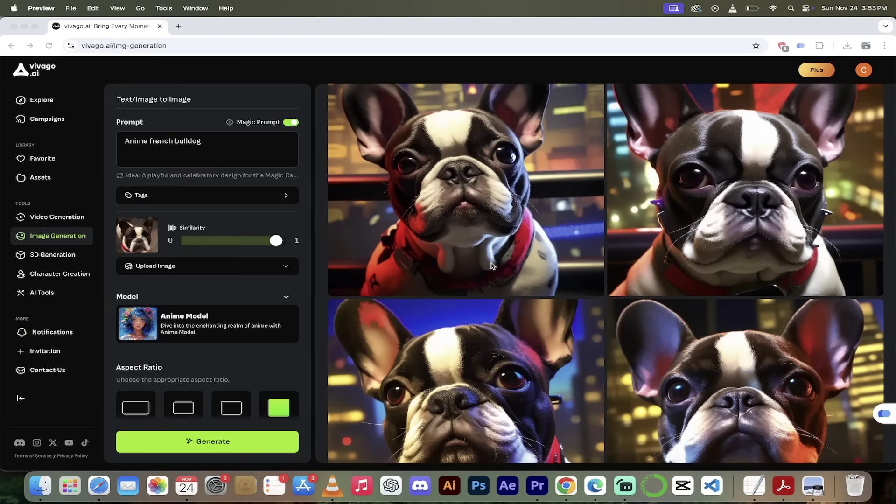
pyautogui.scroll(-3, 491, 266)
pyautogui.scroll(5, 490, 266)
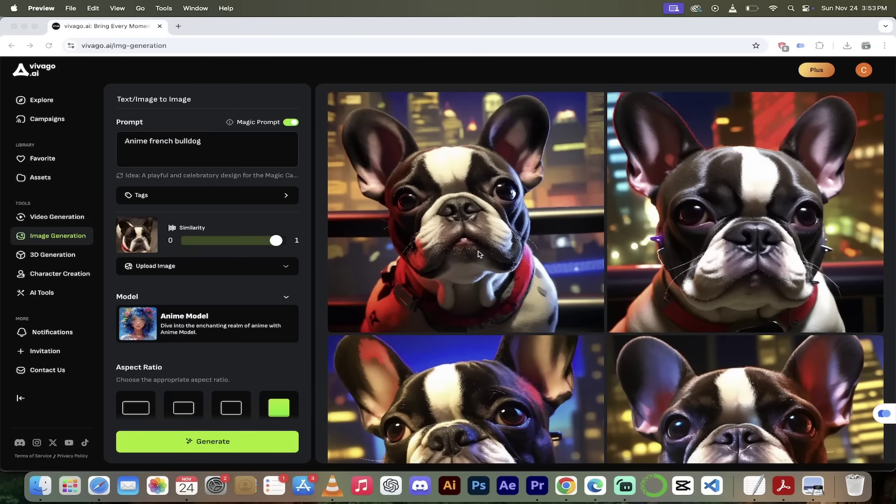
# - Download and publish the first generated anime French bulldog image from its full-size view
pyautogui.click(479, 254)
pyautogui.scroll(-1, 481, 233)
pyautogui.click(483, 218)
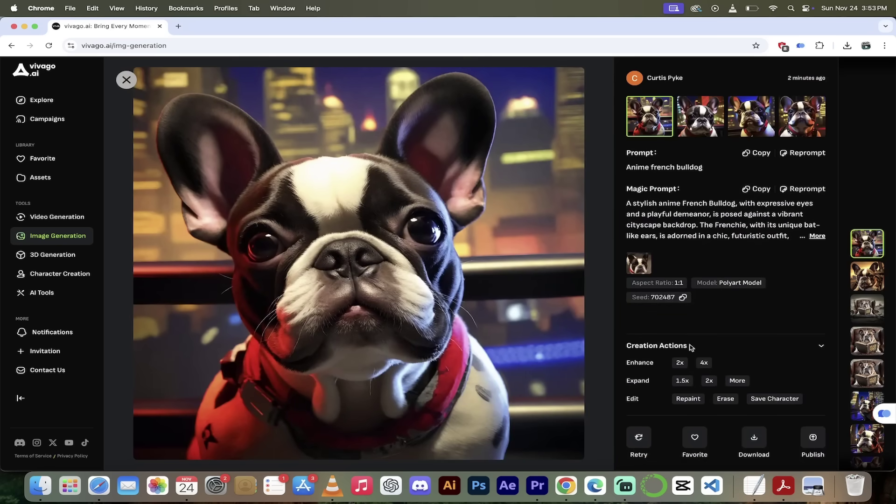
pyautogui.click(753, 441)
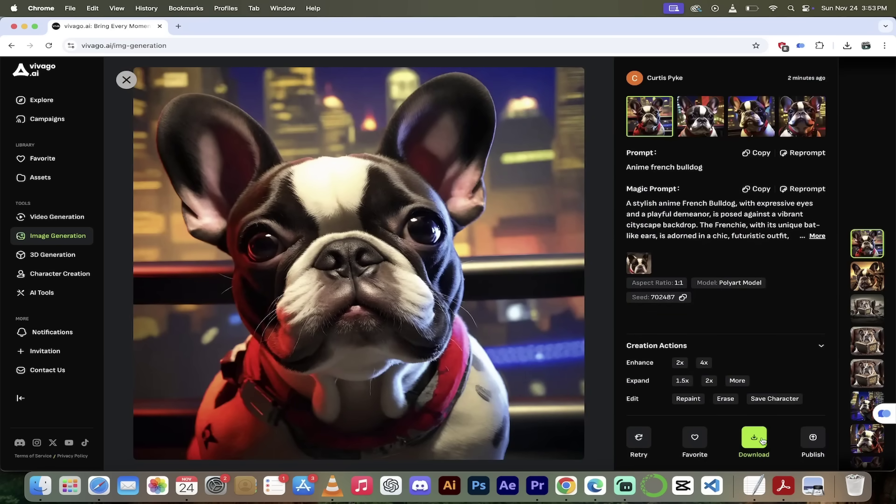
pyautogui.click(813, 439)
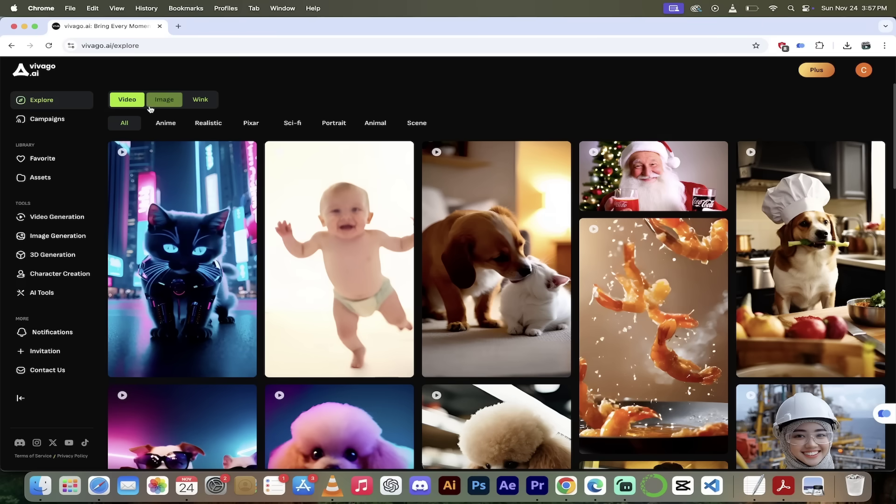
# - Browse the Explore page's video gallery and preview several clips, such as the robotic cat, the poodle and the dog band
pyautogui.click(65, 99)
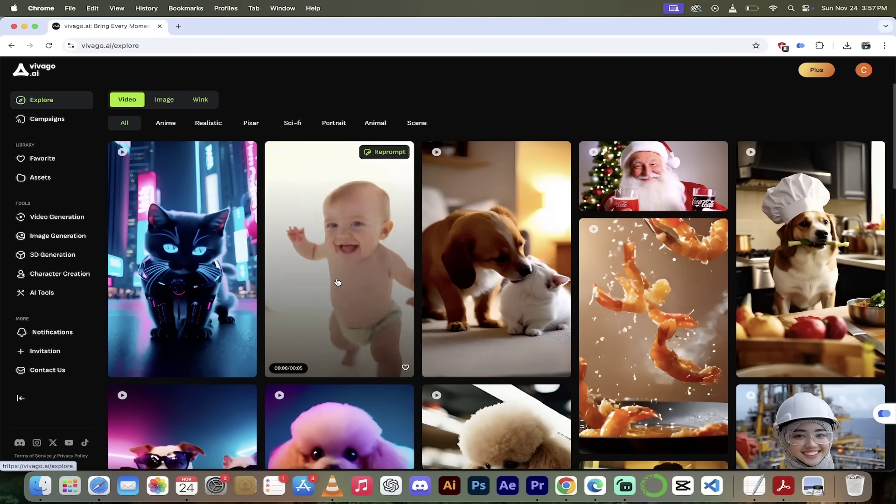
pyautogui.scroll(-1, 338, 283)
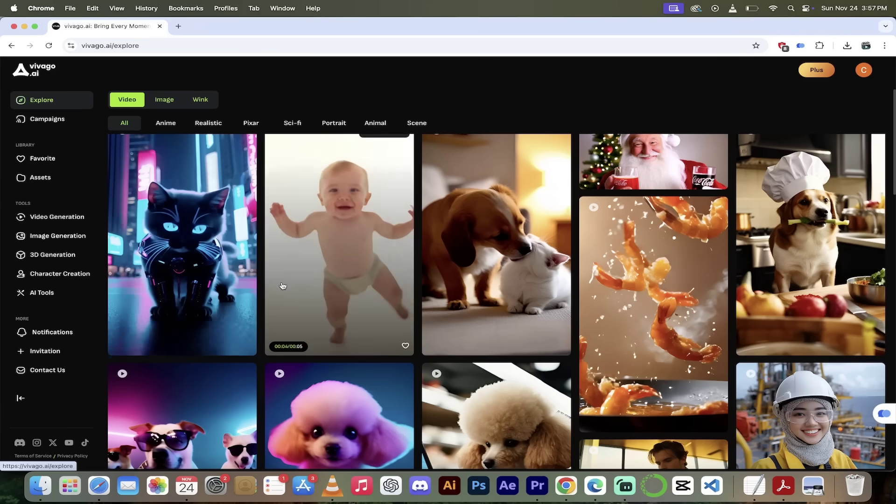
pyautogui.moveTo(211, 285)
pyautogui.scroll(-1, 212, 286)
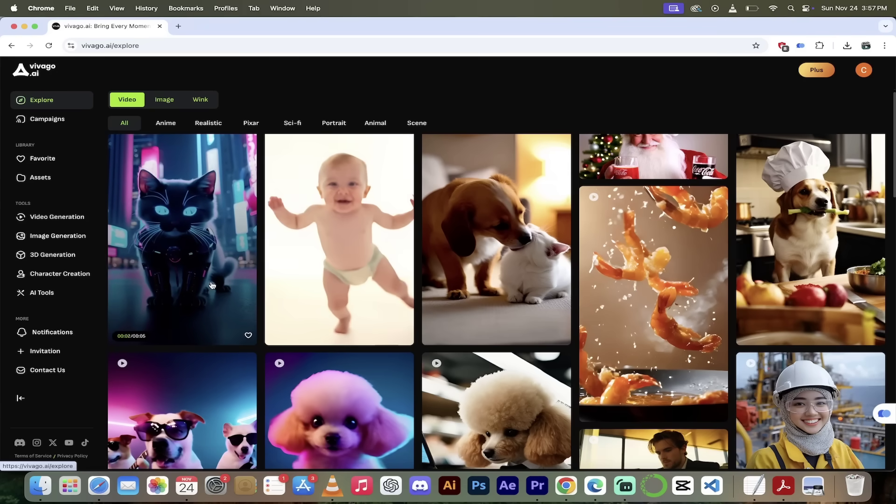
pyautogui.scroll(-1, 211, 286)
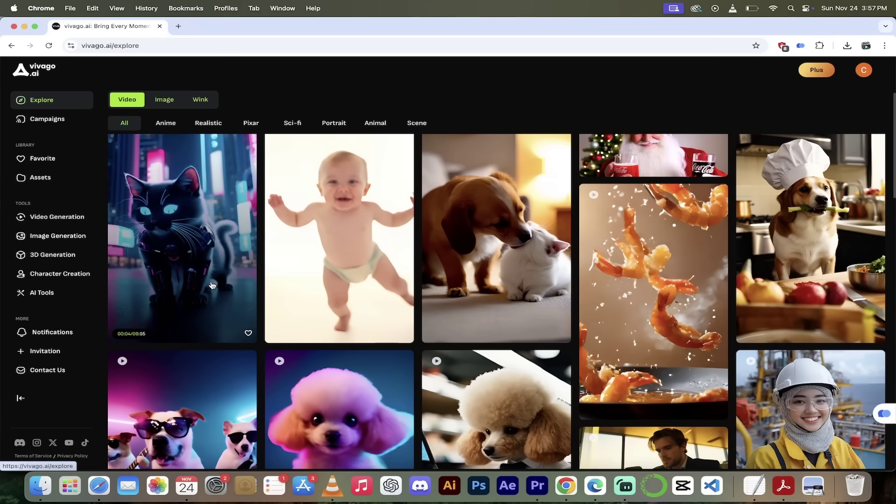
pyautogui.scroll(-5, 486, 280)
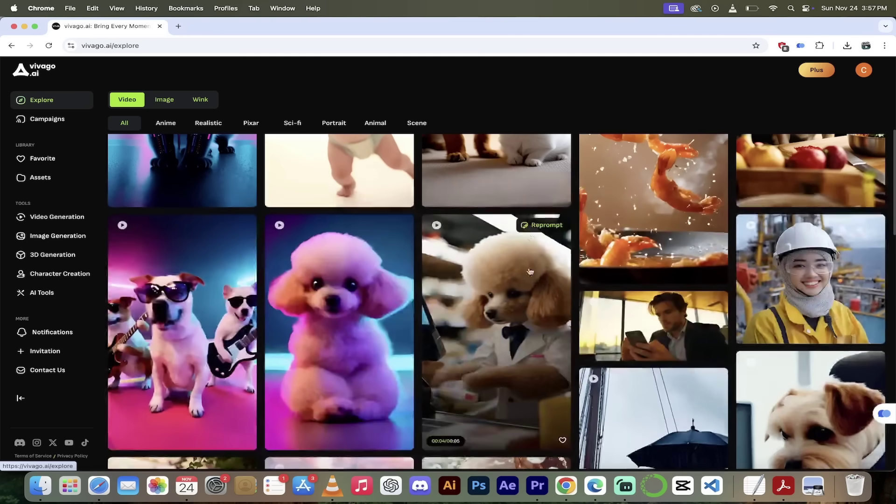
pyautogui.scroll(1, 373, 318)
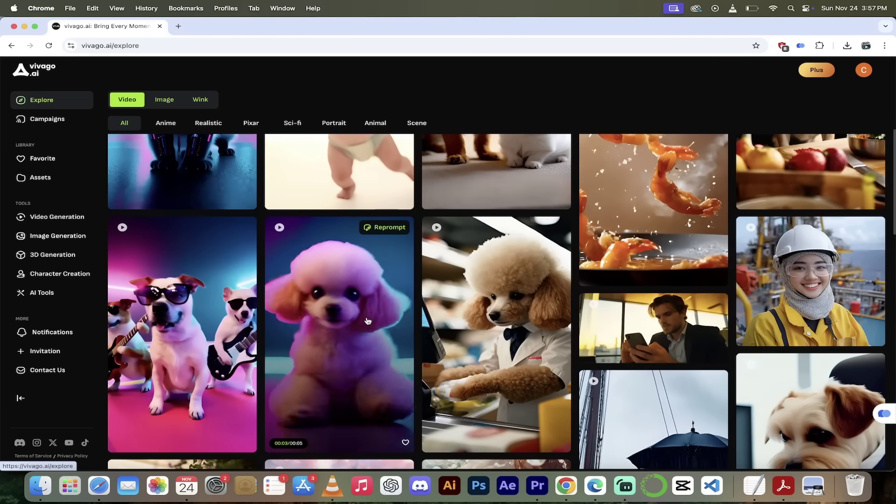
pyautogui.scroll(-1, 368, 321)
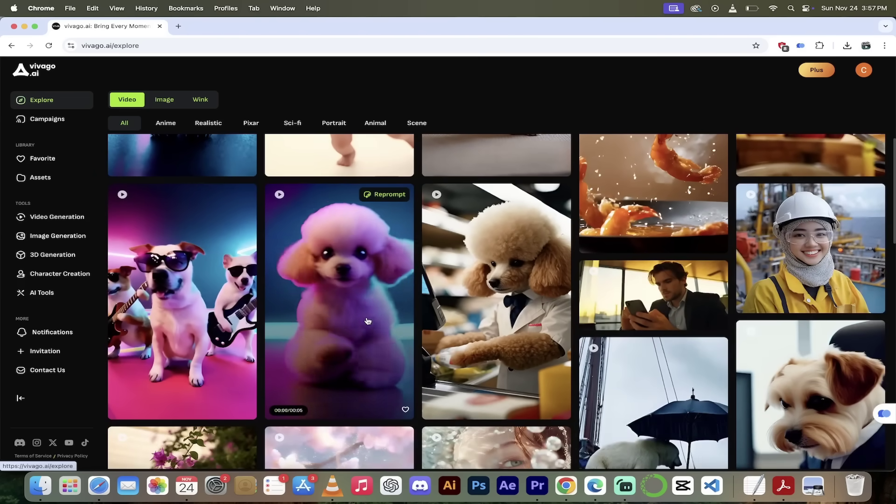
pyautogui.moveTo(172, 340)
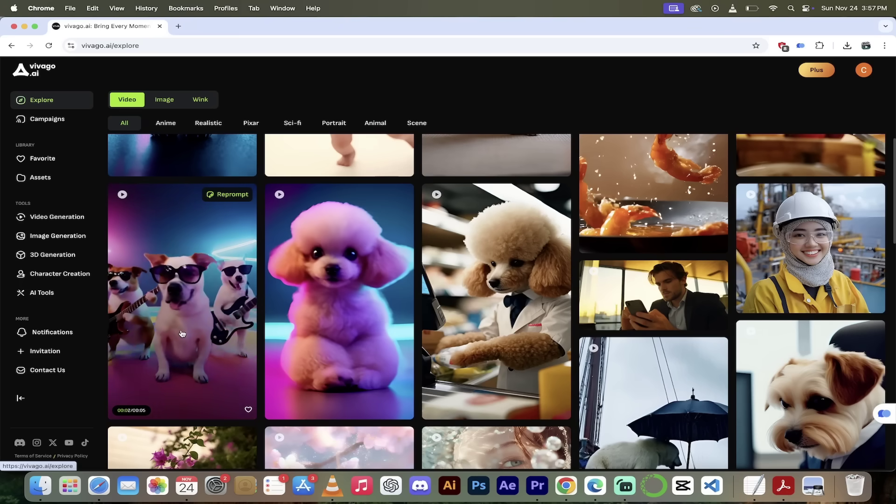
pyautogui.scroll(-3, 200, 326)
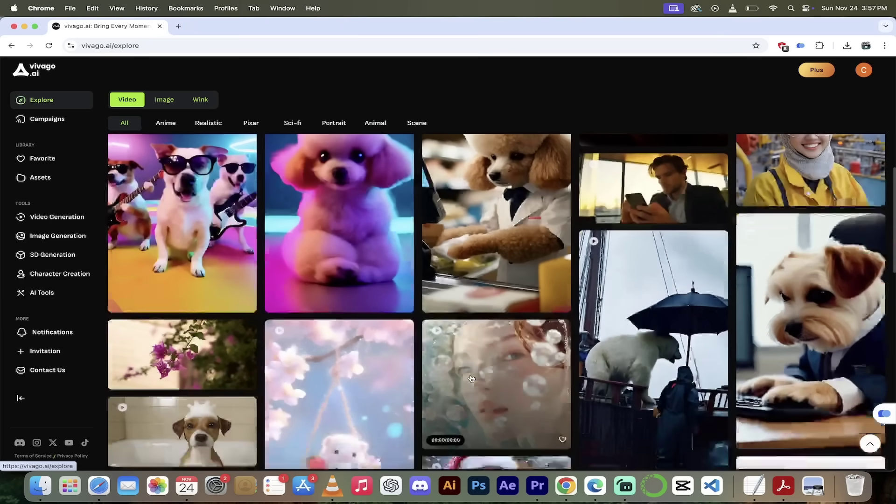
pyautogui.scroll(-3, 472, 378)
pyautogui.moveTo(651, 269)
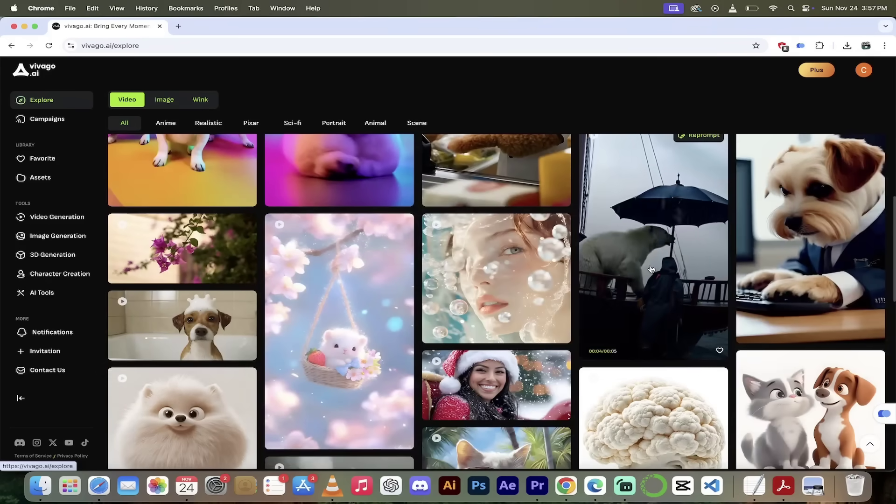
pyautogui.scroll(10, 652, 269)
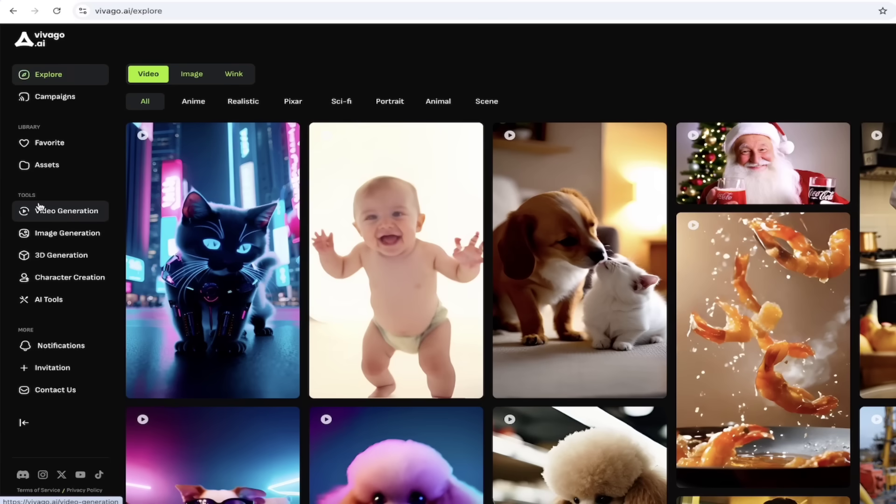
# - Generate a 5-second 16:9 text-to-video clip of "English bulldog in a rocket ship" with Magic Prompt on and motion strength 30
pyautogui.click(41, 210)
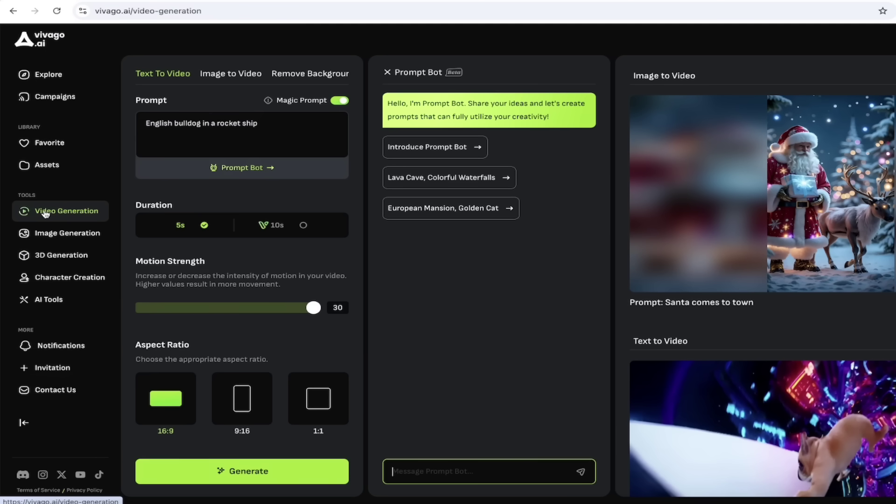
pyautogui.click(290, 125)
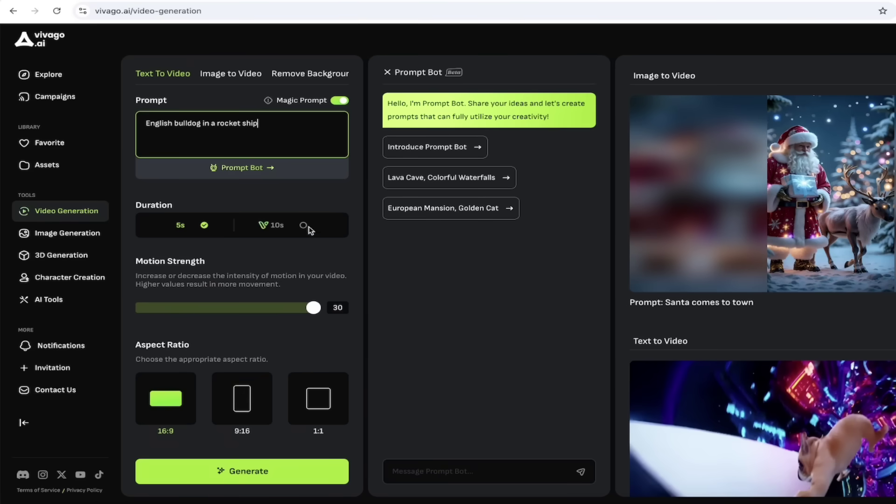
pyautogui.scroll(-2, 358, 260)
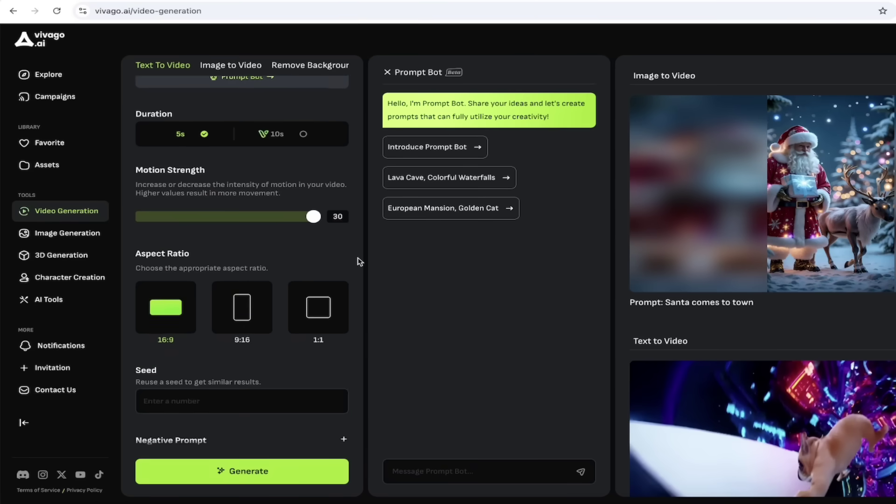
pyautogui.scroll(1, 358, 261)
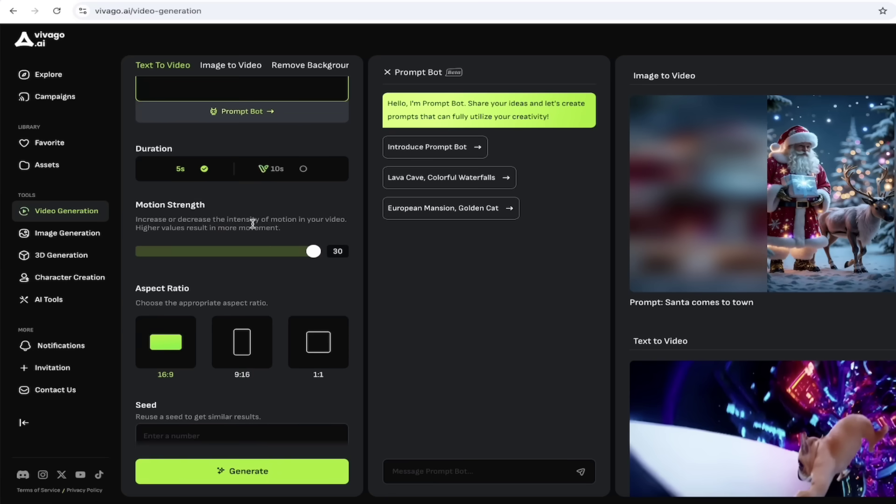
pyautogui.scroll(1, 253, 224)
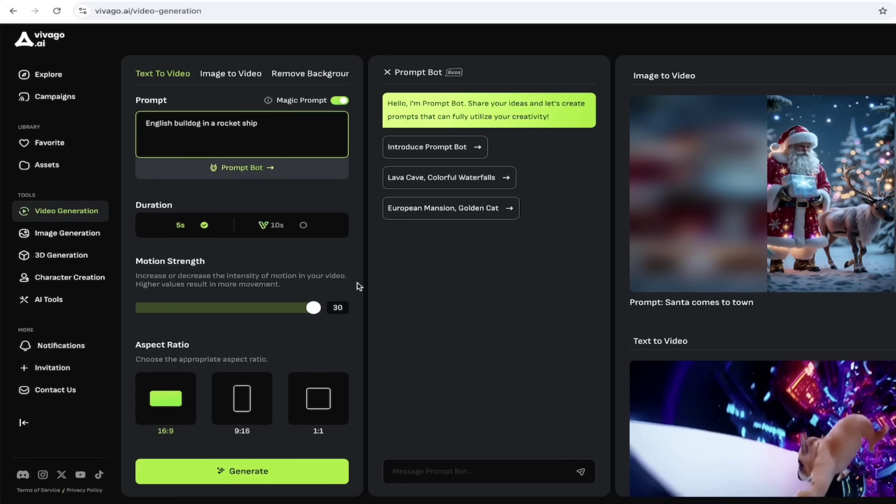
pyautogui.scroll(-3, 358, 286)
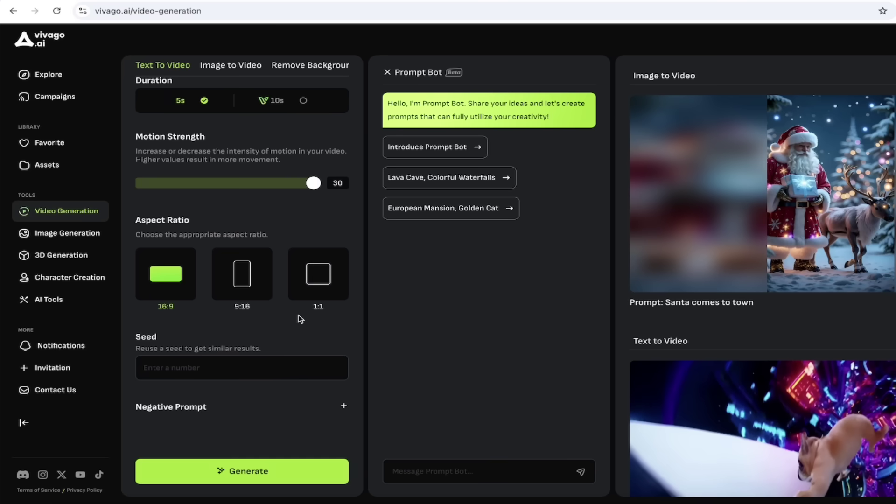
pyautogui.scroll(3, 301, 320)
pyautogui.scroll(-3, 276, 362)
pyautogui.click(225, 473)
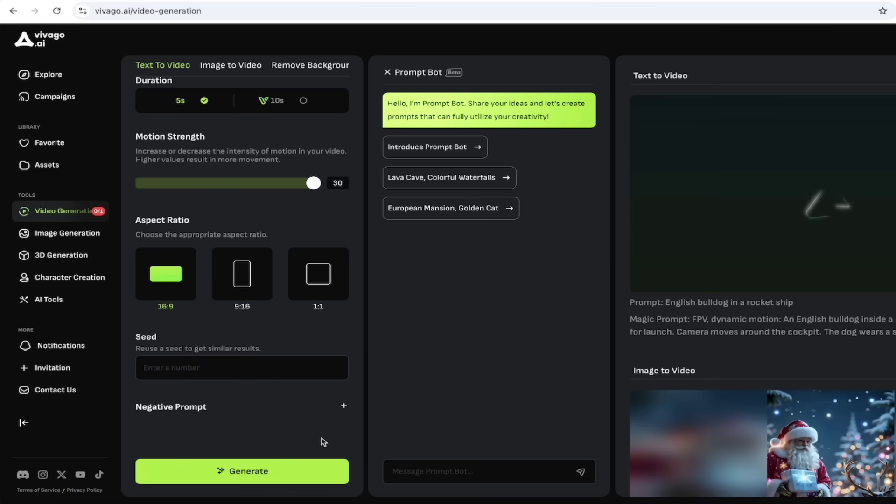
pyautogui.scroll(3, 351, 366)
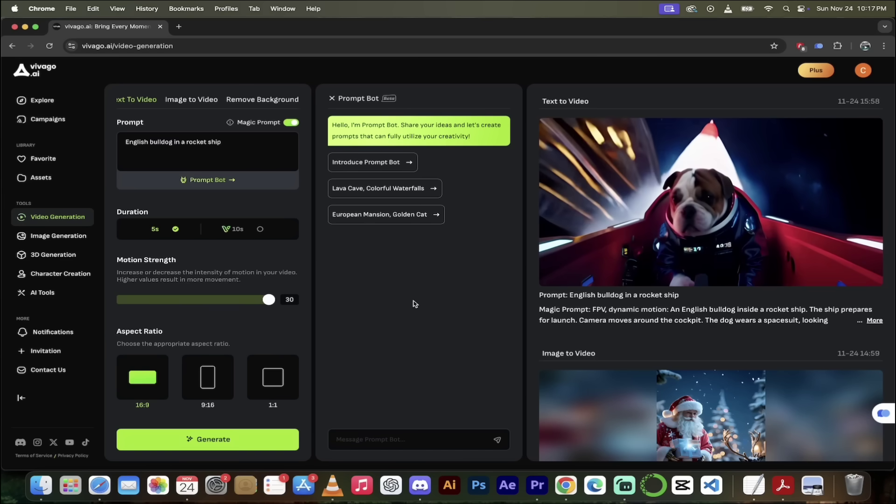
# - Switch video generation to Image to Video, turn on Keyframe, and view the Last and First frame slots
pyautogui.click(140, 104)
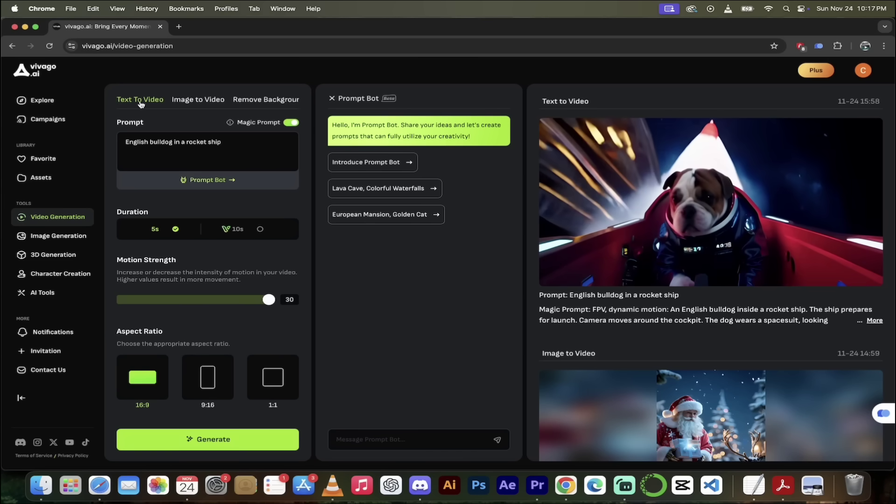
pyautogui.click(188, 101)
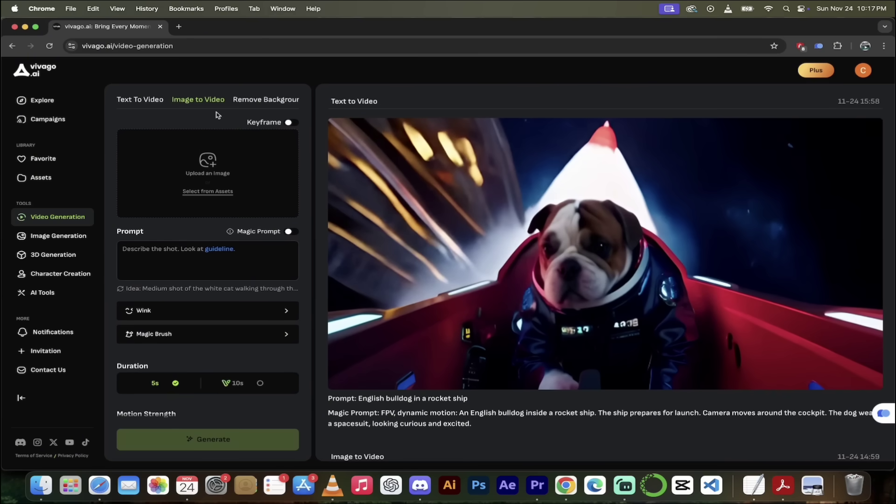
pyautogui.click(290, 123)
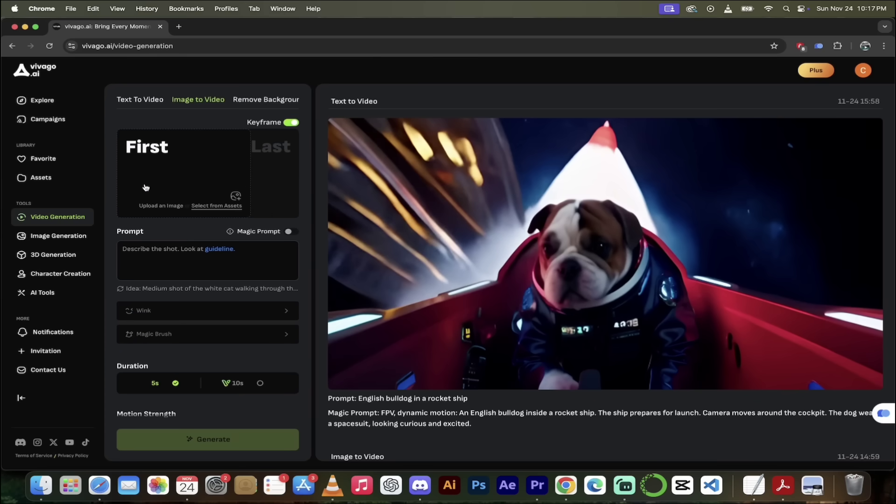
pyautogui.click(250, 175)
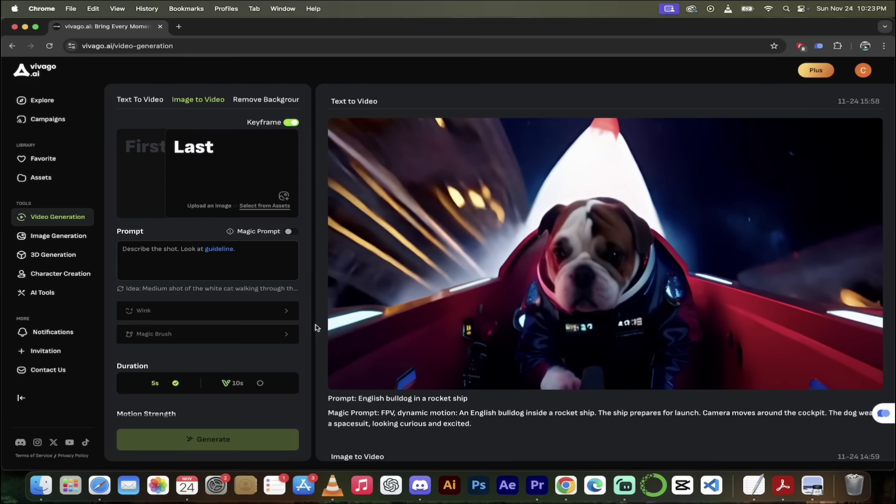
pyautogui.click(140, 140)
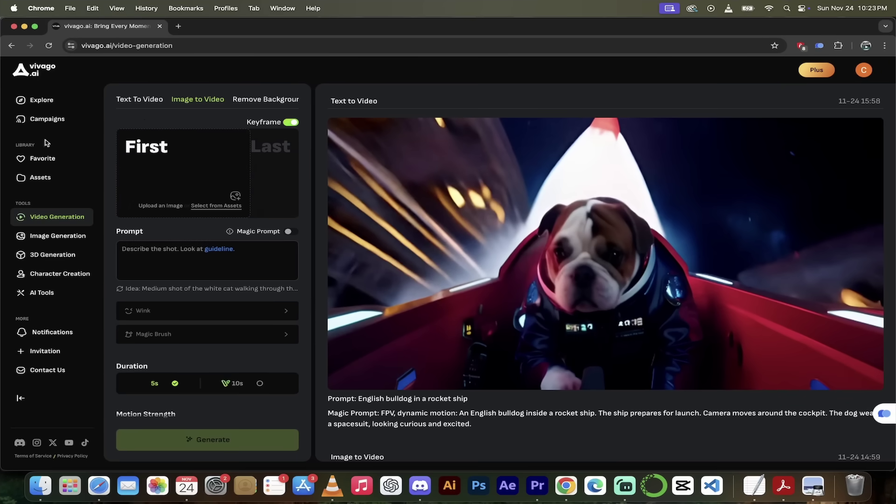
pyautogui.click(147, 99)
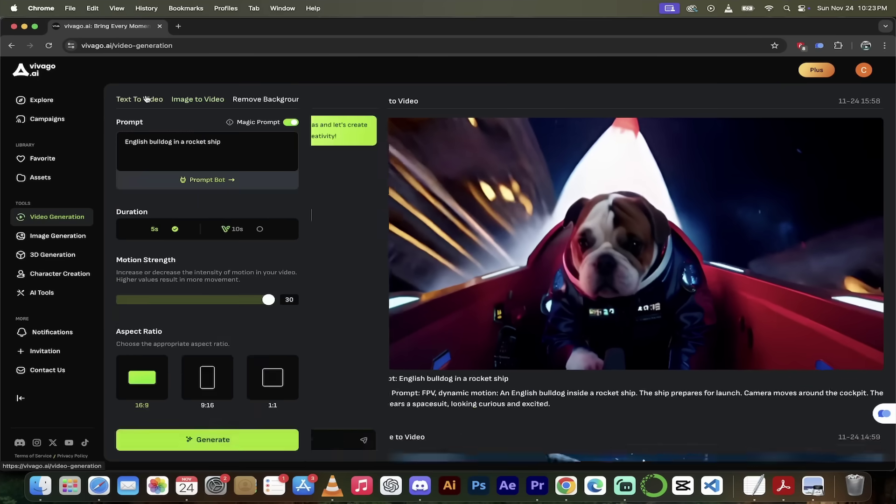
pyautogui.click(194, 100)
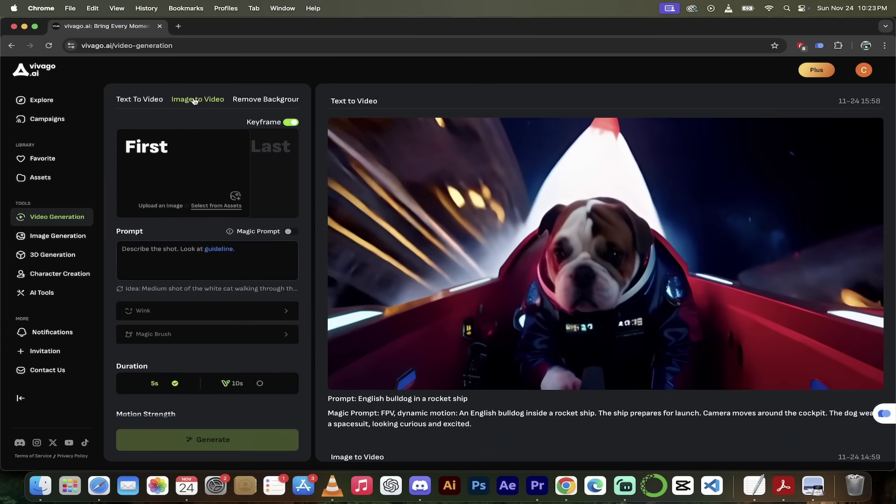
pyautogui.click(292, 123)
pyautogui.click(292, 123)
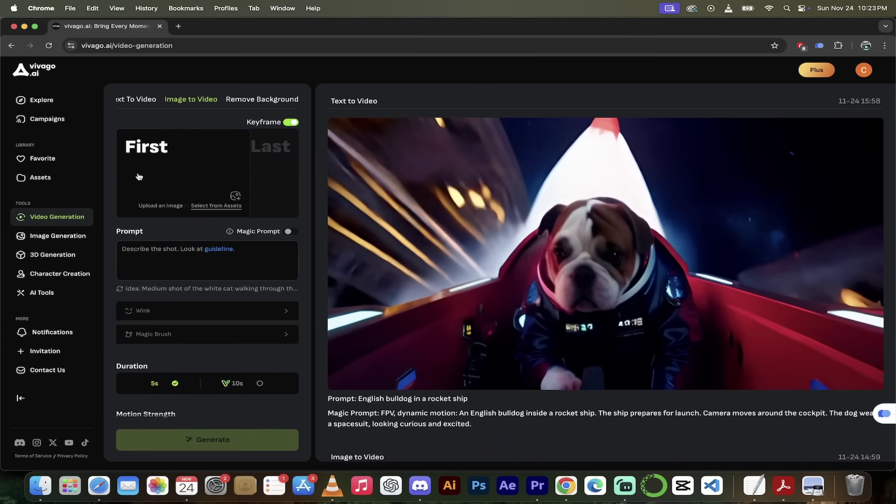
# - Upload the 1,664×2,432 "He Is Very Handso...ts in.png" from the Desktop as the first keyframe image
pyautogui.click(158, 160)
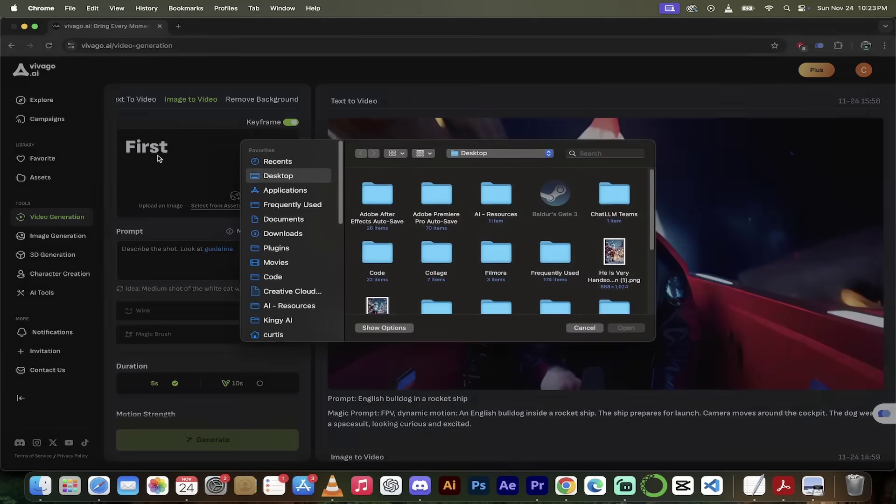
pyautogui.scroll(-3, 396, 244)
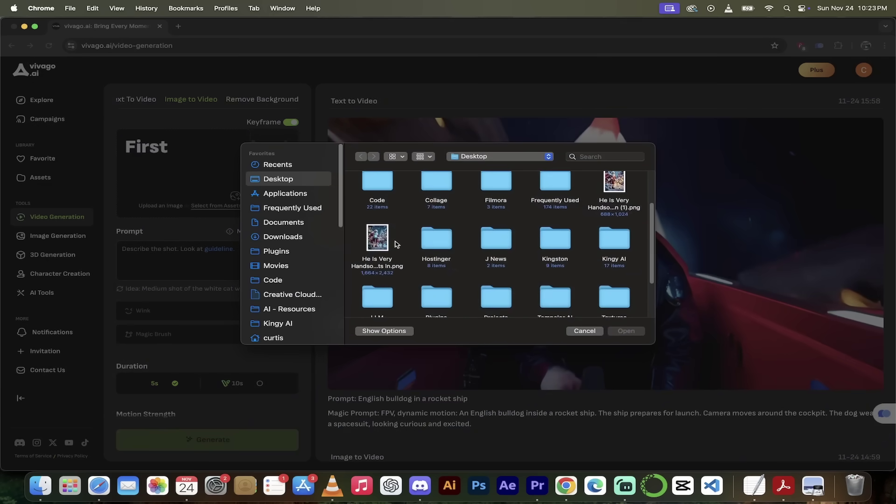
pyautogui.click(380, 239)
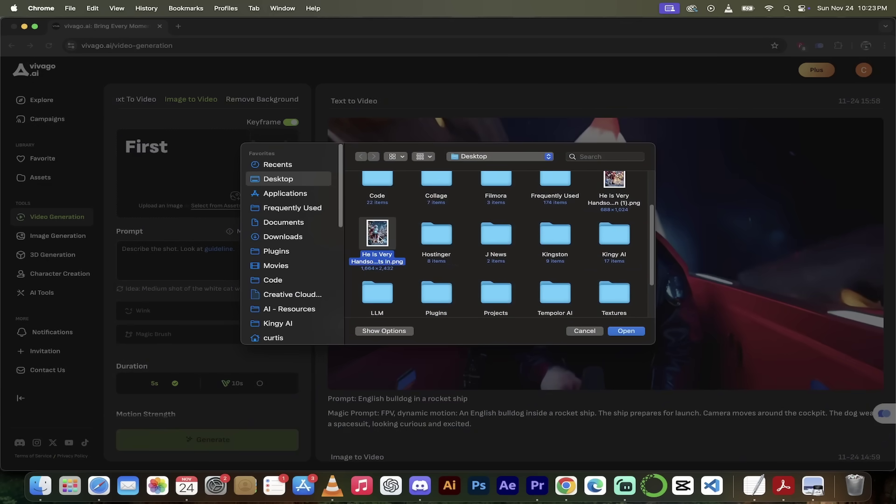
pyautogui.click(629, 332)
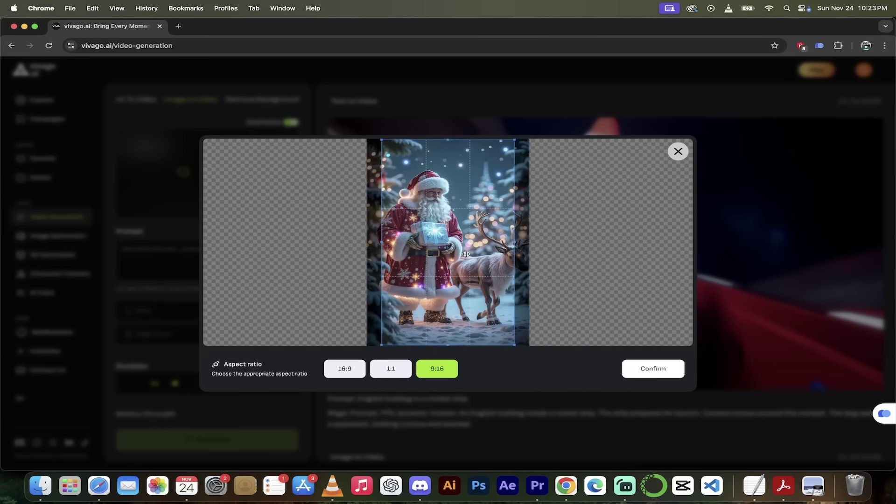
# - Try shifting and rescaling the 9:16 crop of the Santa image to frame Santa together with the reindeer
pyautogui.moveTo(466, 253); pyautogui.dragTo(481, 254)
pyautogui.scroll(5, 484, 254)
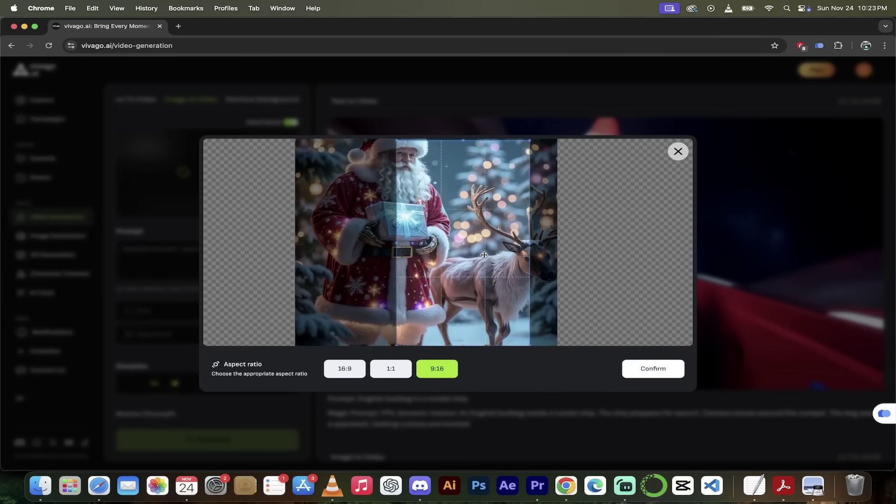
pyautogui.scroll(3, 483, 255)
pyautogui.scroll(-6, 483, 254)
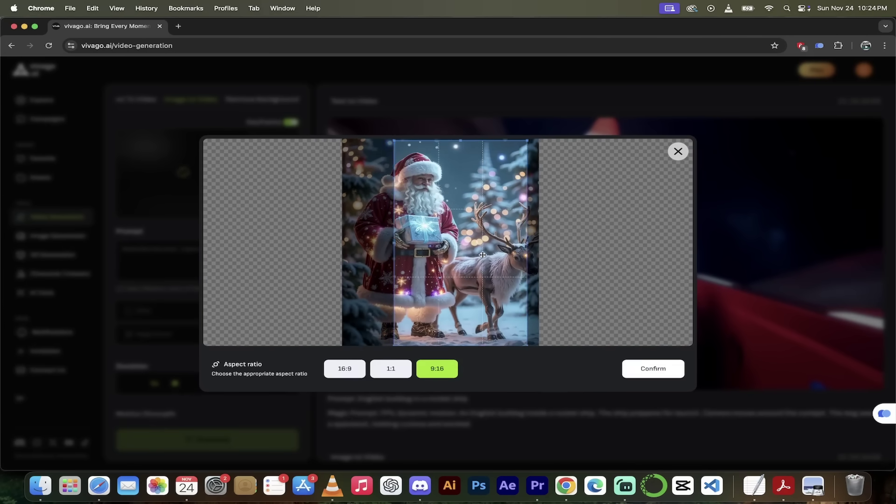
pyautogui.moveTo(482, 254); pyautogui.dragTo(494, 256)
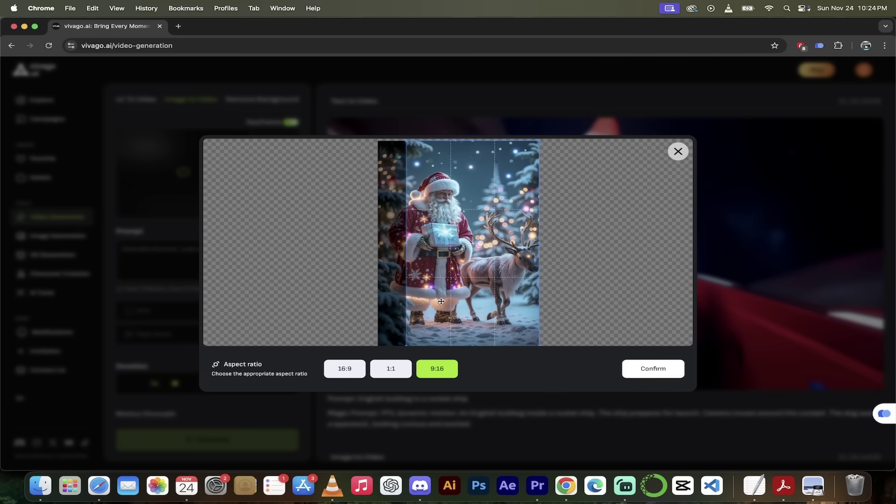
# - Compare the 16:9 crop with 9:16, keep 9:16 framing Santa and the reindeer, and confirm the first keyframe
pyautogui.click(344, 368)
pyautogui.moveTo(459, 251)
pyautogui.mouseDown()
pyautogui.moveTo(460, 197)
pyautogui.moveTo(462, 259)
pyautogui.mouseUp()
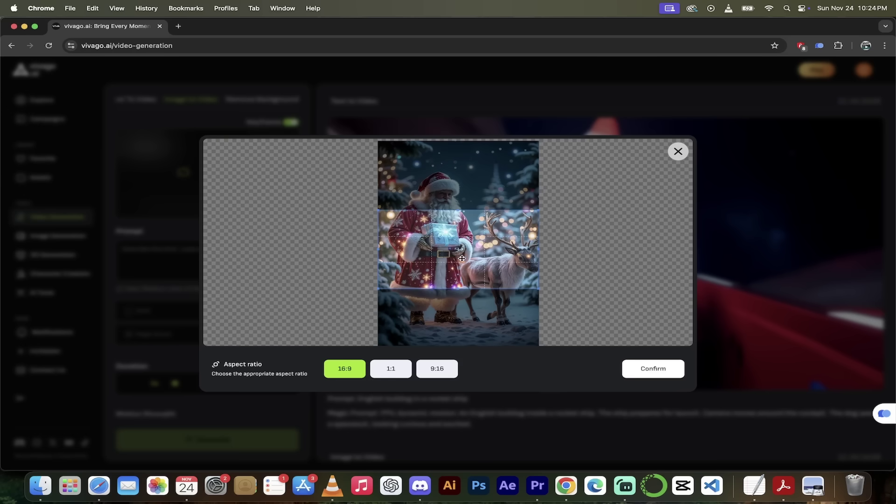
pyautogui.click(436, 371)
pyautogui.moveTo(449, 227); pyautogui.dragTo(468, 227)
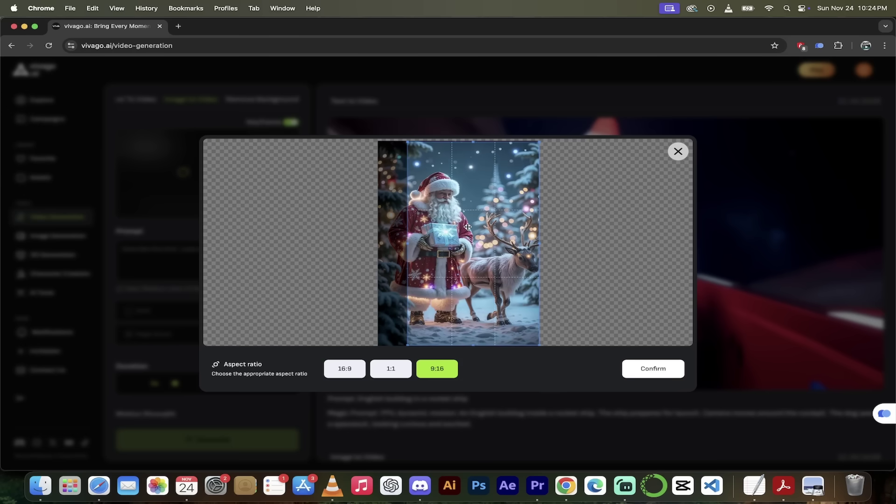
pyautogui.moveTo(407, 244); pyautogui.dragTo(405, 243)
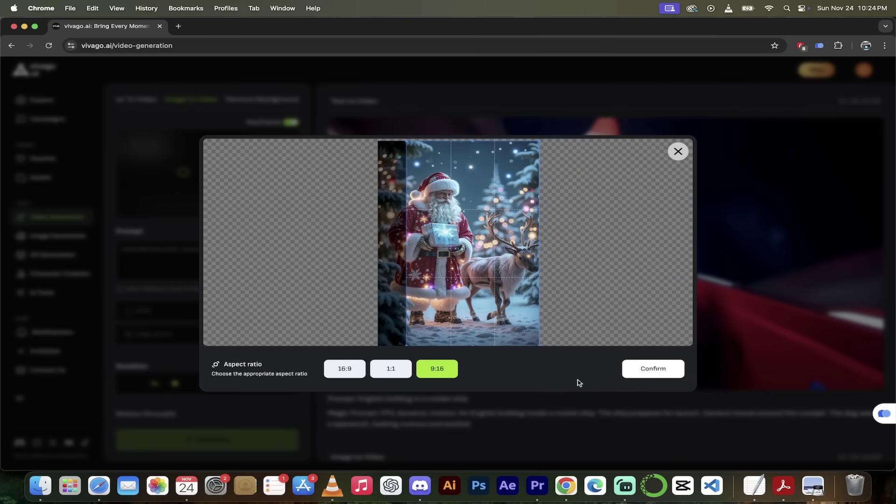
pyautogui.click(654, 369)
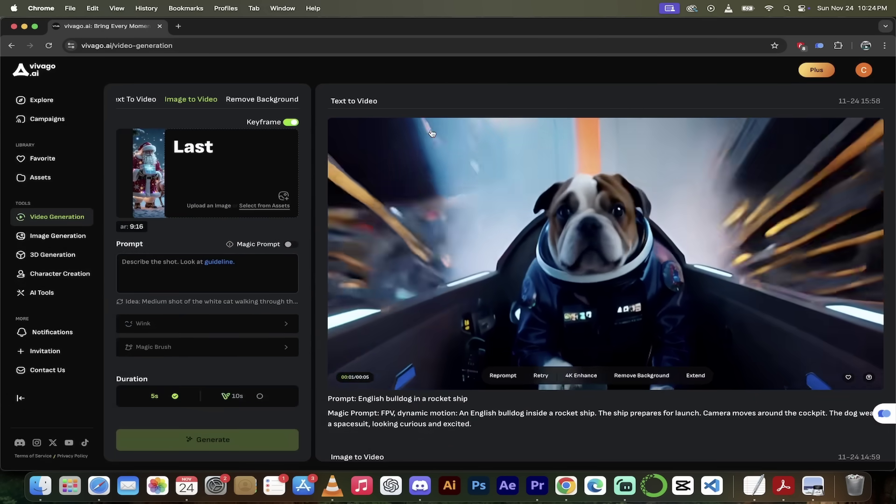
# - Upload the 668×1,024 "He Is Very Handso...n (1).png" from the Desktop as the last keyframe image
pyautogui.click(203, 150)
pyautogui.scroll(-2, 545, 233)
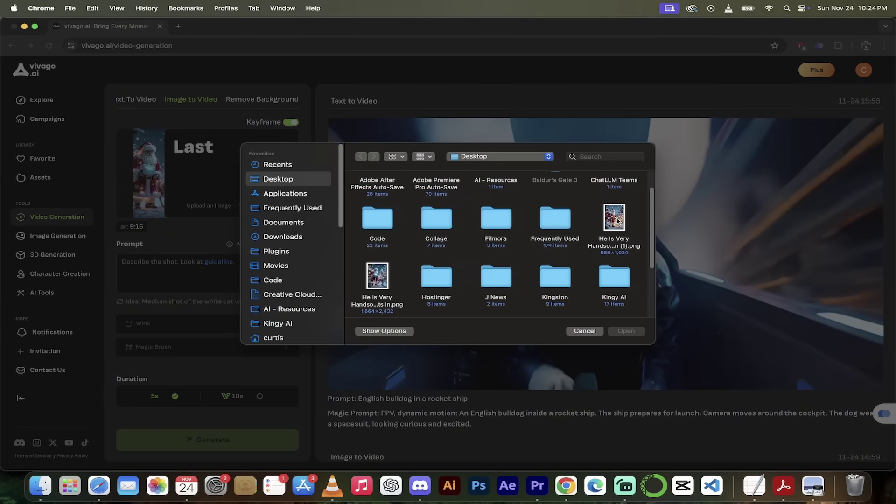
pyautogui.click(617, 220)
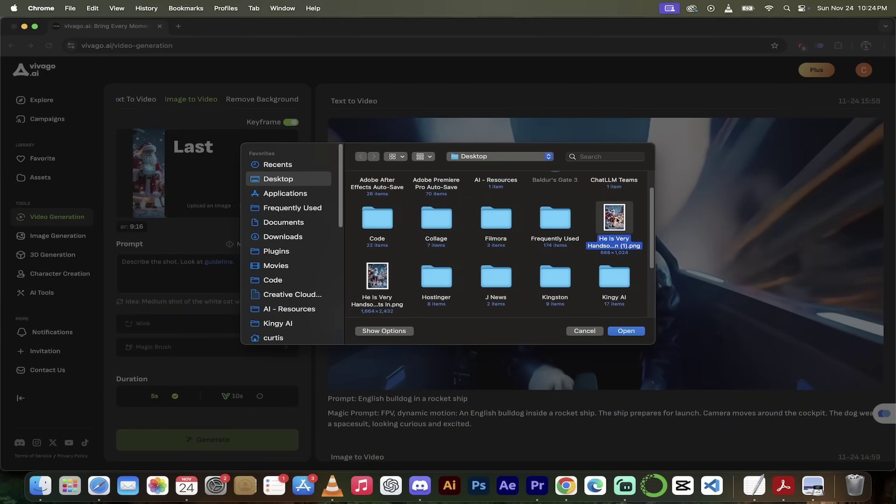
pyautogui.click(623, 332)
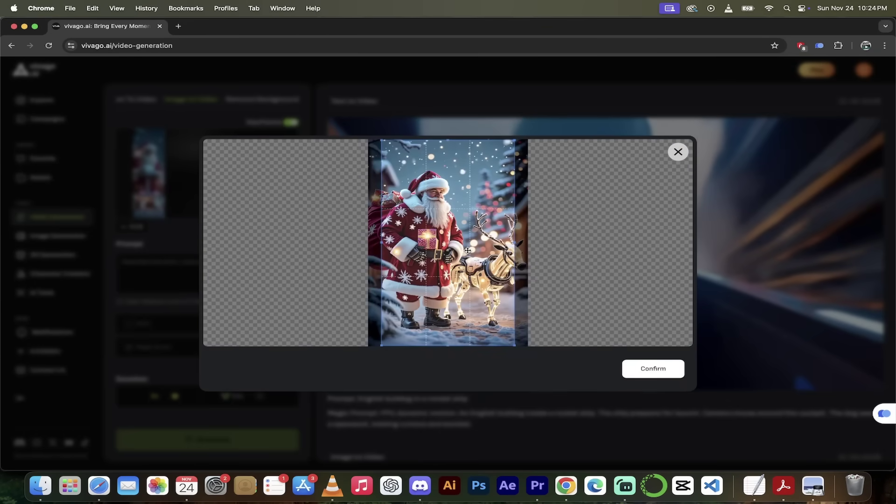
# - Fit the last keyframe's crop around Santa and the glowing reindeer, confirm it, and display that frame in its slot
pyautogui.scroll(5, 467, 250)
pyautogui.scroll(-5, 467, 250)
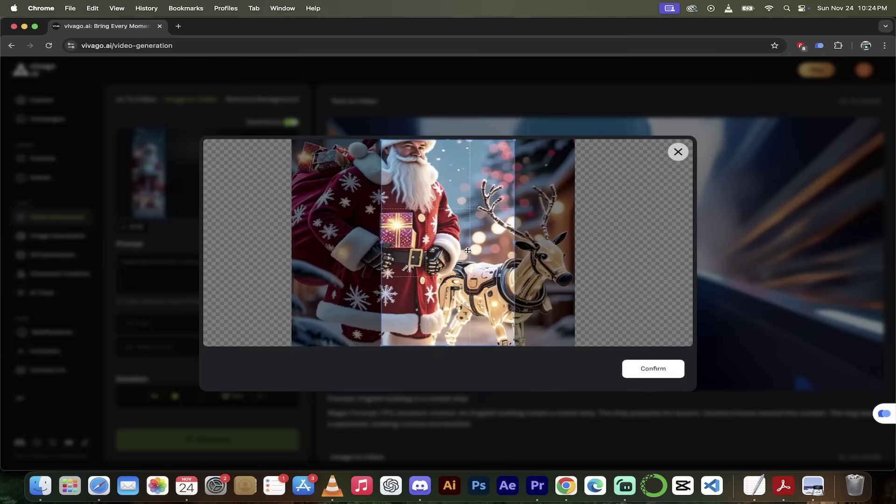
pyautogui.moveTo(461, 259); pyautogui.dragTo(495, 259)
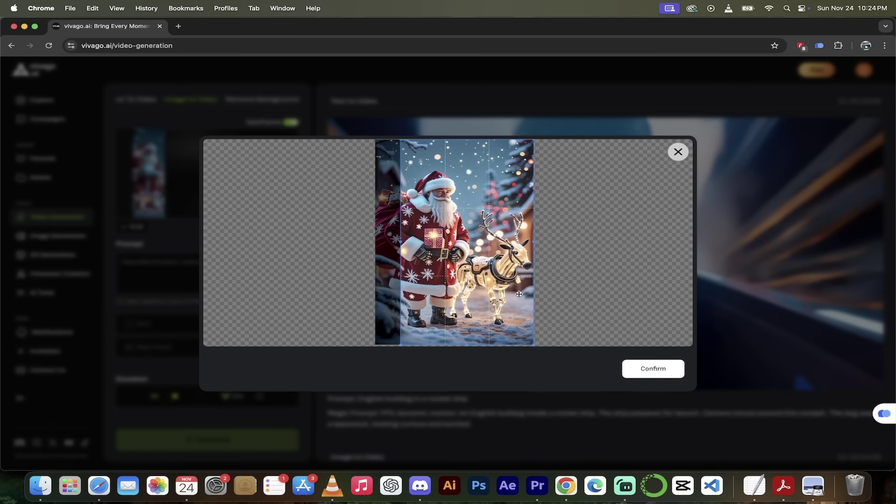
pyautogui.click(648, 368)
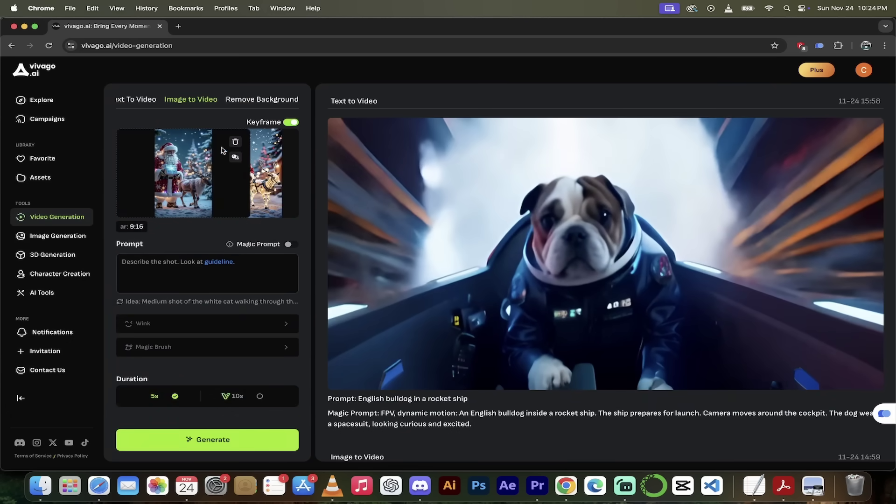
pyautogui.click(252, 172)
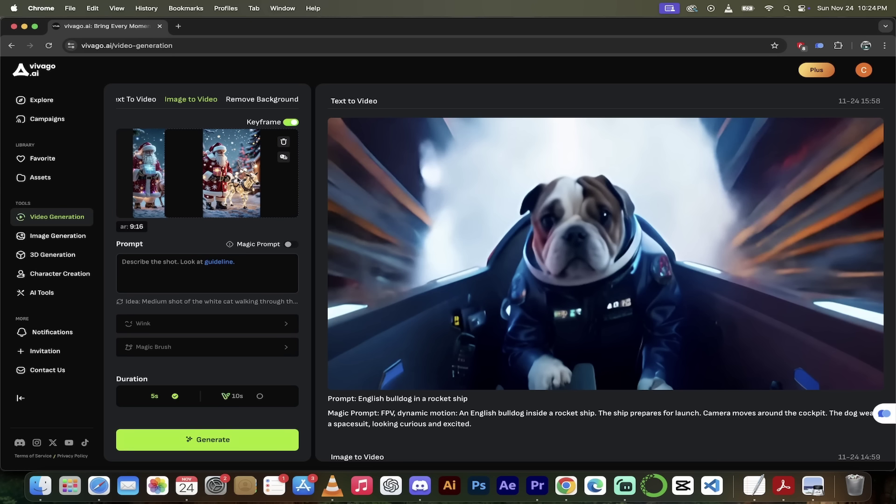
# - Enter the prompt "santa with his lights on" and set the motion strength to 15
pyautogui.click(166, 264)
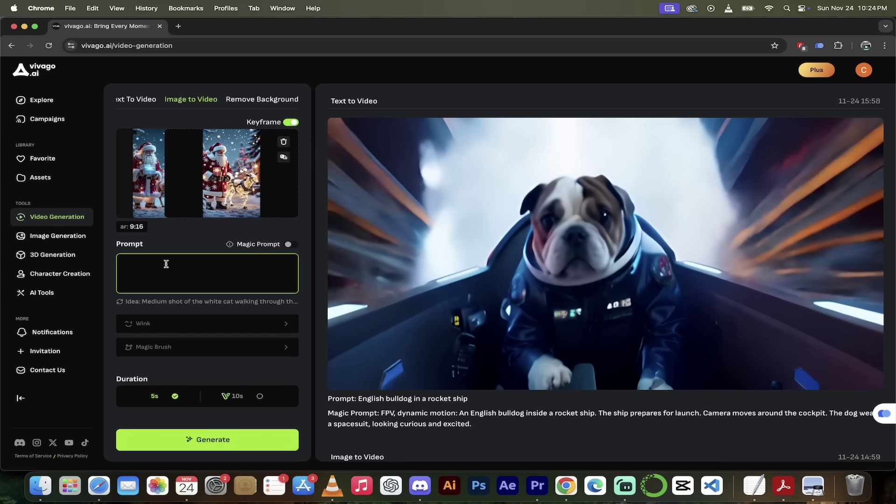
pyautogui.write('santa with his lights on')
pyautogui.scroll(-2, 114, 286)
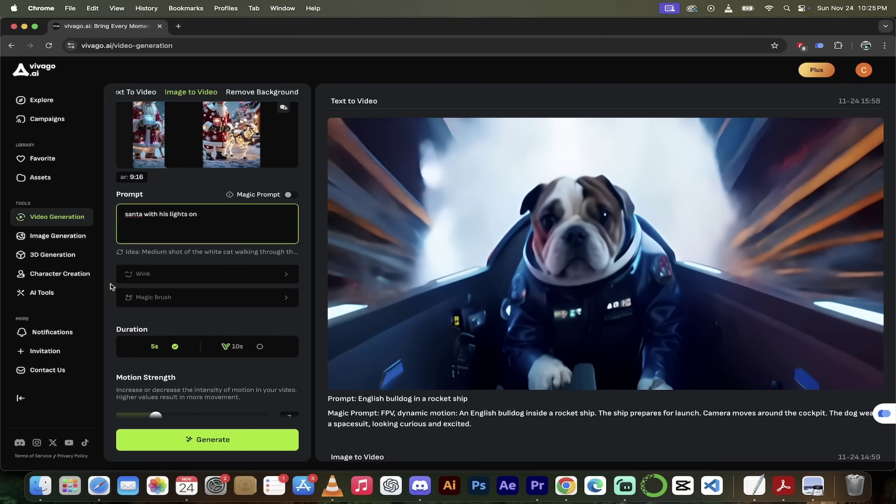
pyautogui.scroll(-1, 112, 287)
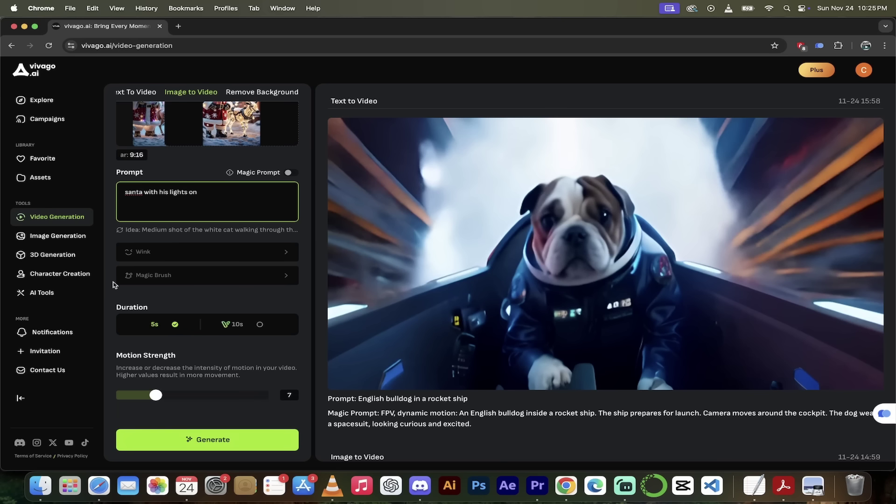
pyautogui.scroll(3, 114, 284)
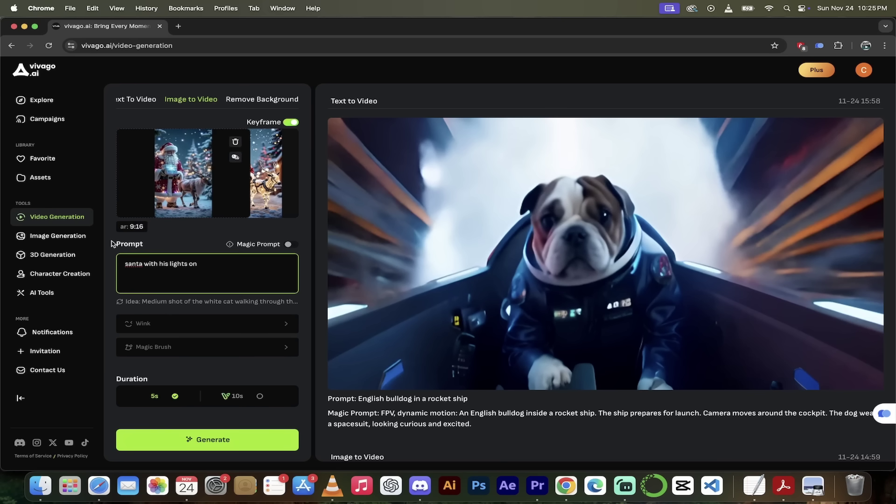
pyautogui.scroll(-4, 111, 267)
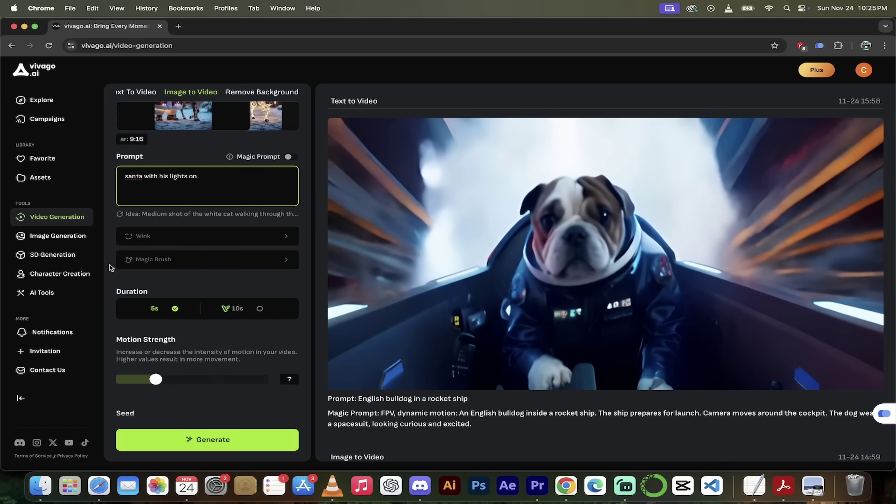
pyautogui.scroll(-1, 110, 268)
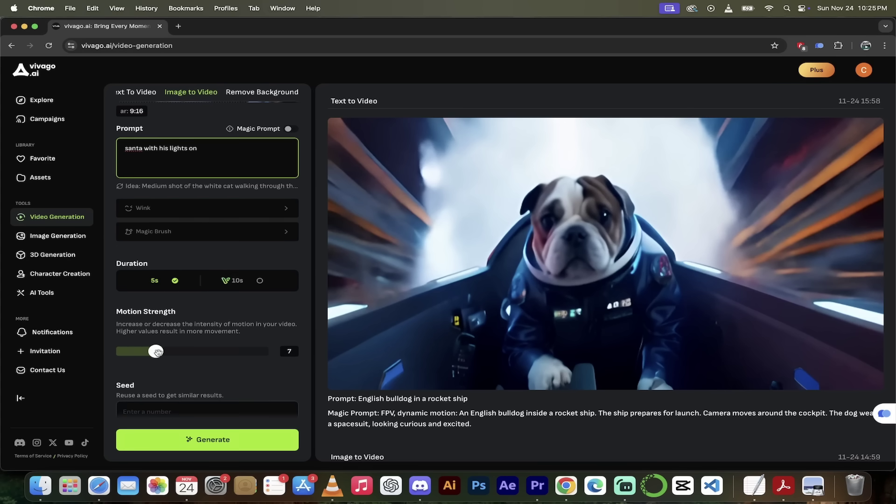
pyautogui.moveTo(159, 354); pyautogui.dragTo(199, 353)
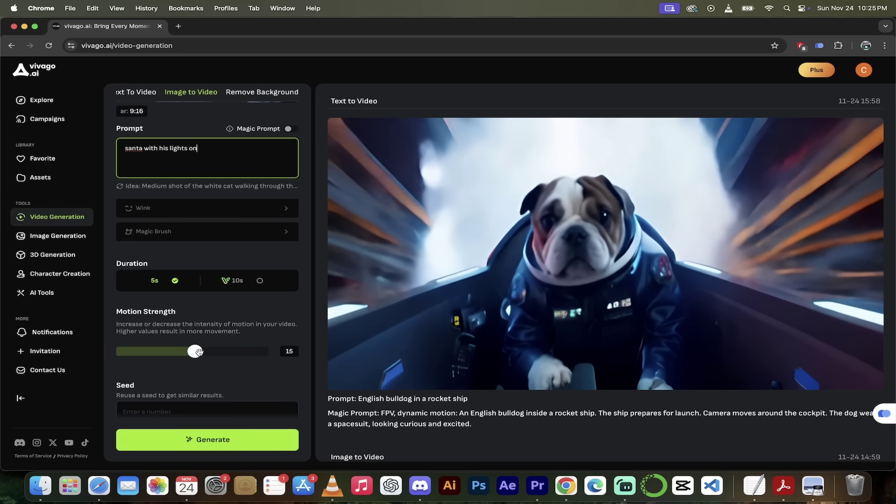
# - Leave the seed and negative prompt empty and generate the 5-second keyframed Santa video
pyautogui.moveTo(592, 269)
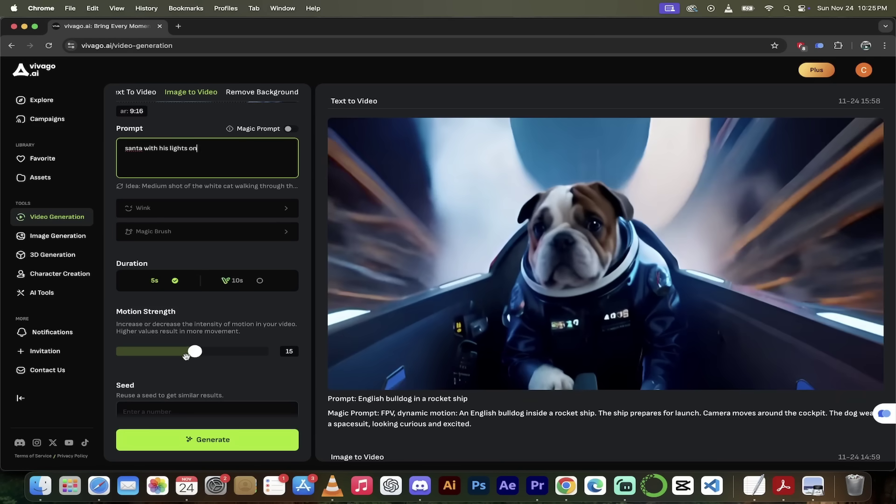
pyautogui.scroll(-2, 256, 373)
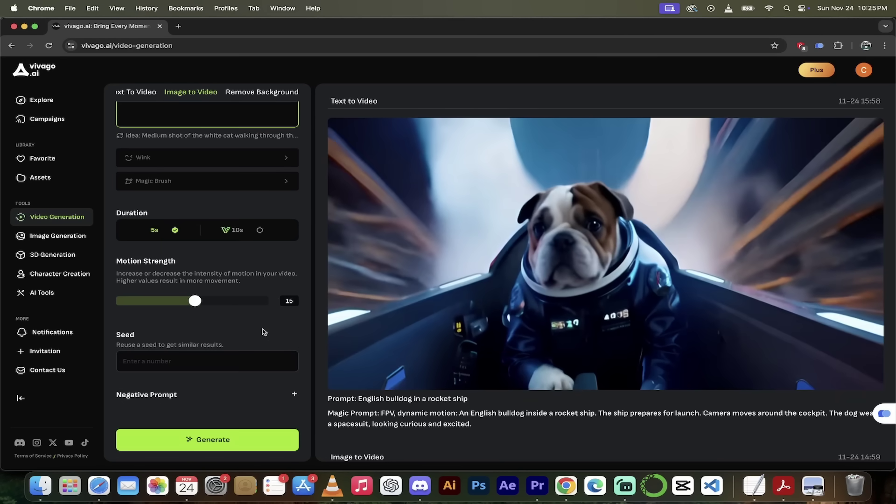
pyautogui.scroll(-1, 264, 332)
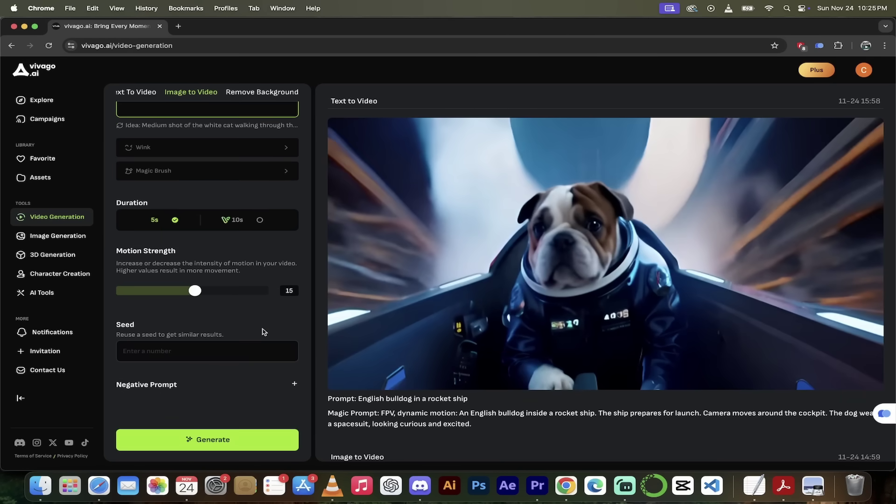
pyautogui.click(208, 443)
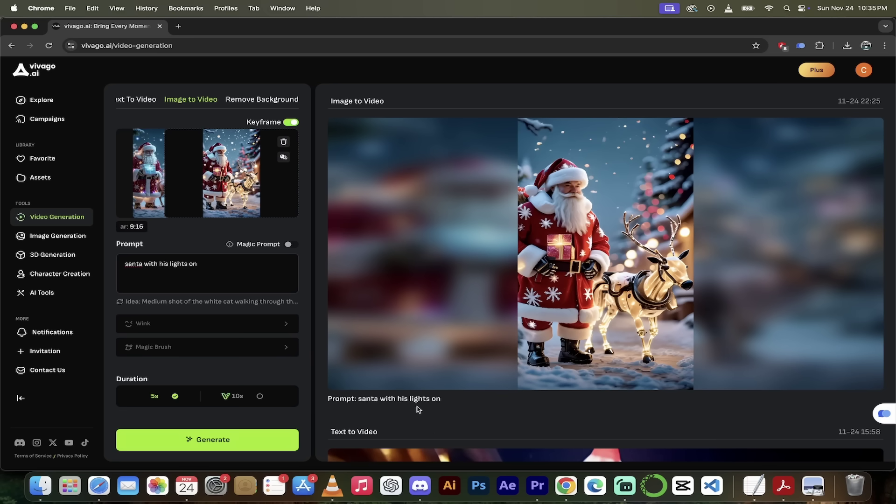
# - Compare the generated Santa video with its first and last keyframe images
pyautogui.hscroll(-3, 157, 186)
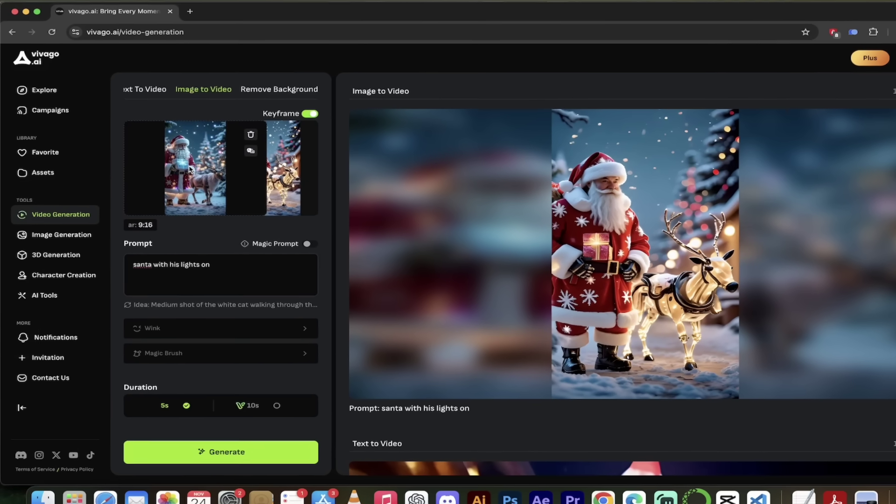
pyautogui.hscroll(3, 179, 175)
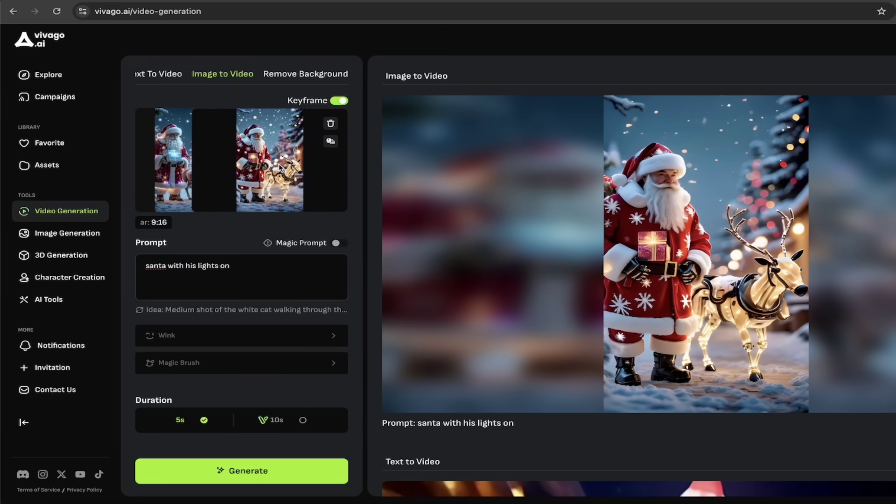
pyautogui.moveTo(677, 186)
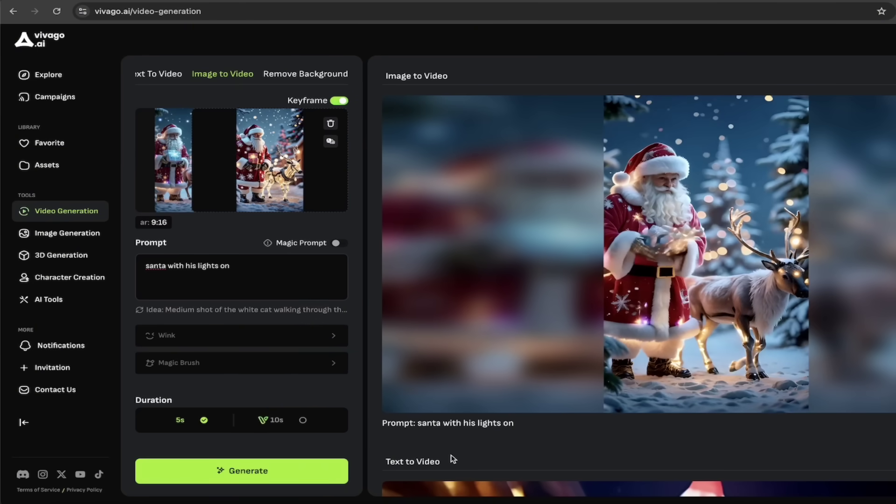
pyautogui.scroll(-3, 452, 457)
pyautogui.scroll(3, 460, 460)
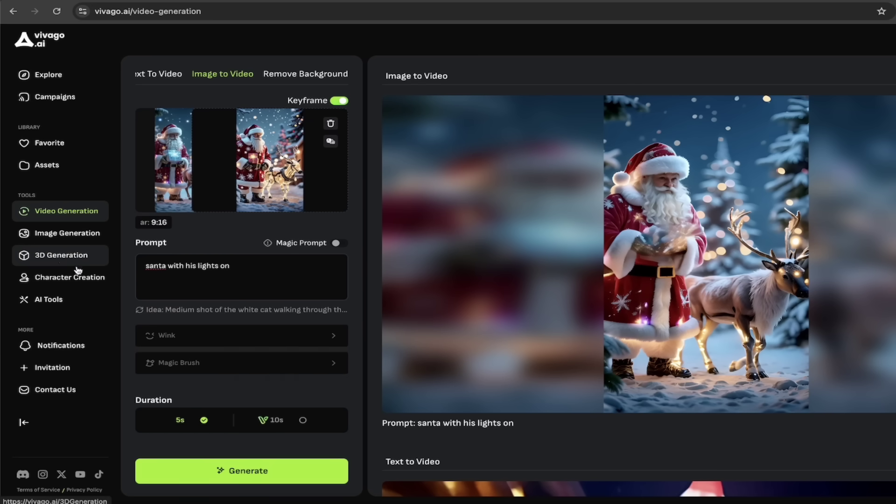
# - Open the AI Tools page
pyautogui.click(58, 299)
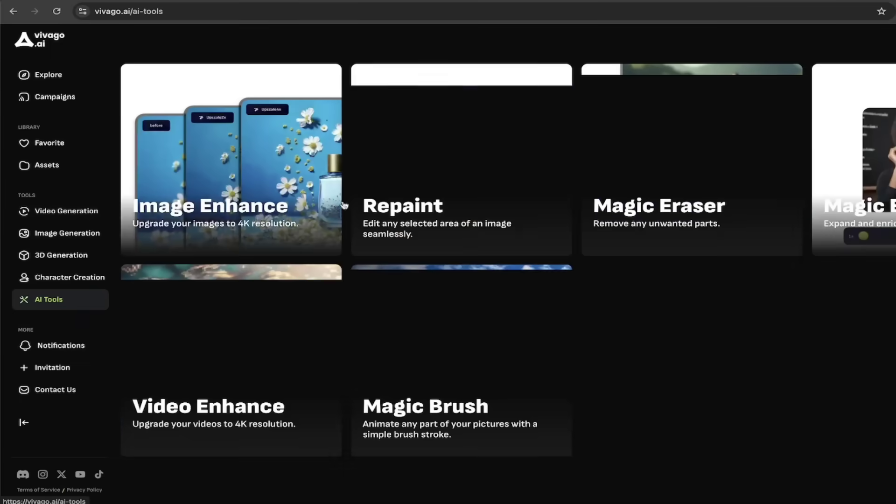